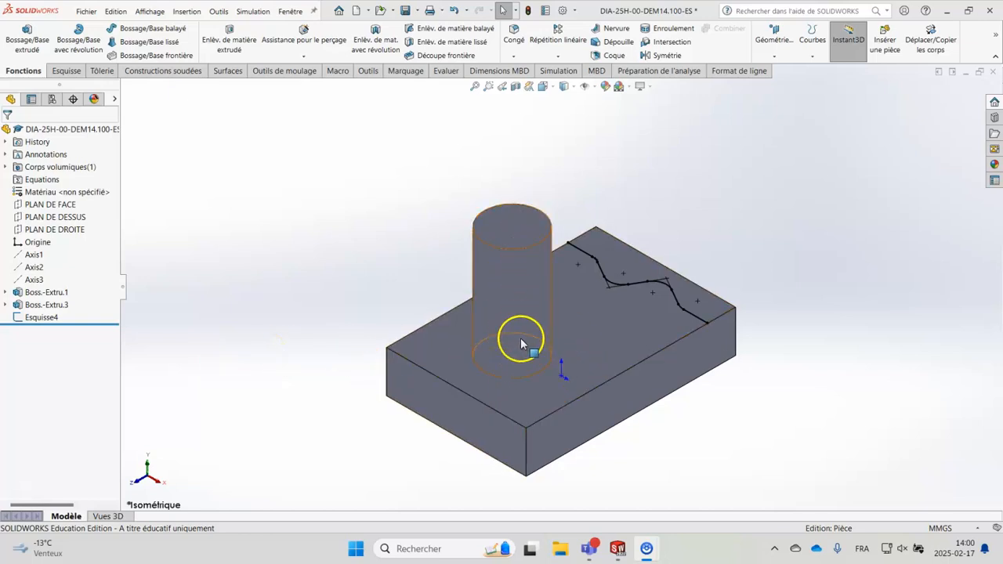
Step: Examine the cylinder's base and the open wavy path sketch on the block's upper face, including where it meets the long edge
{"action": "left_click", "coordinate": [539, 356]}
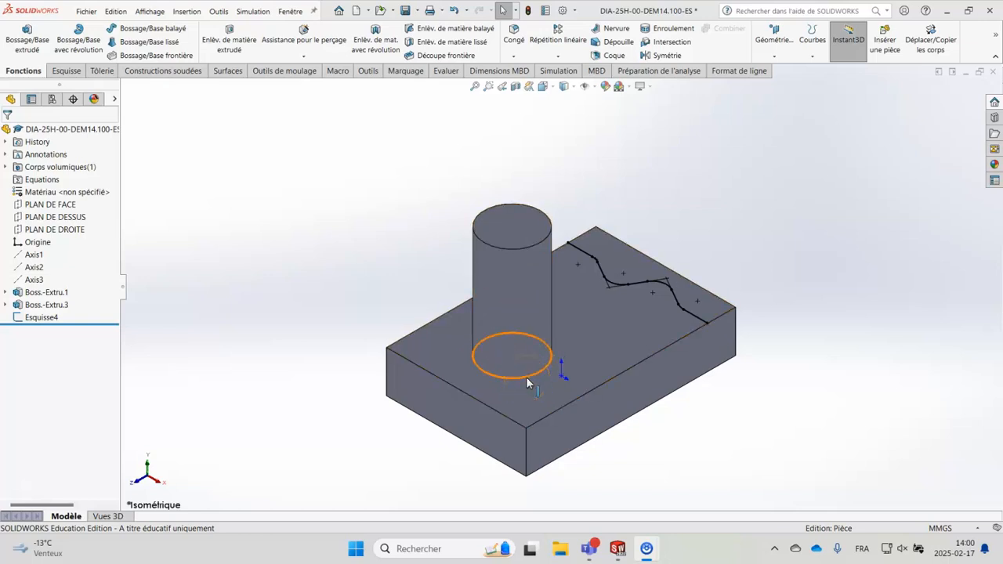
{"action": "left_click", "coordinate": [527, 379]}
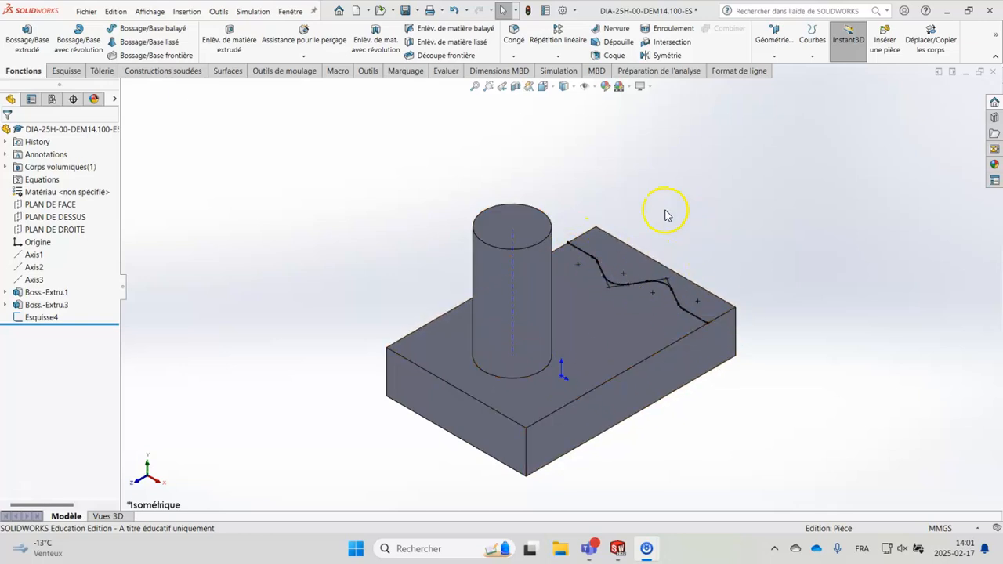
{"action": "mouse_move", "coordinate": [553, 172]}
{"action": "middle_mouse_down"}
{"action": "mouse_move", "coordinate": [479, 192]}
{"action": "mouse_move", "coordinate": [510, 243]}
{"action": "mouse_move", "coordinate": [525, 304]}
{"action": "middle_mouse_up"}
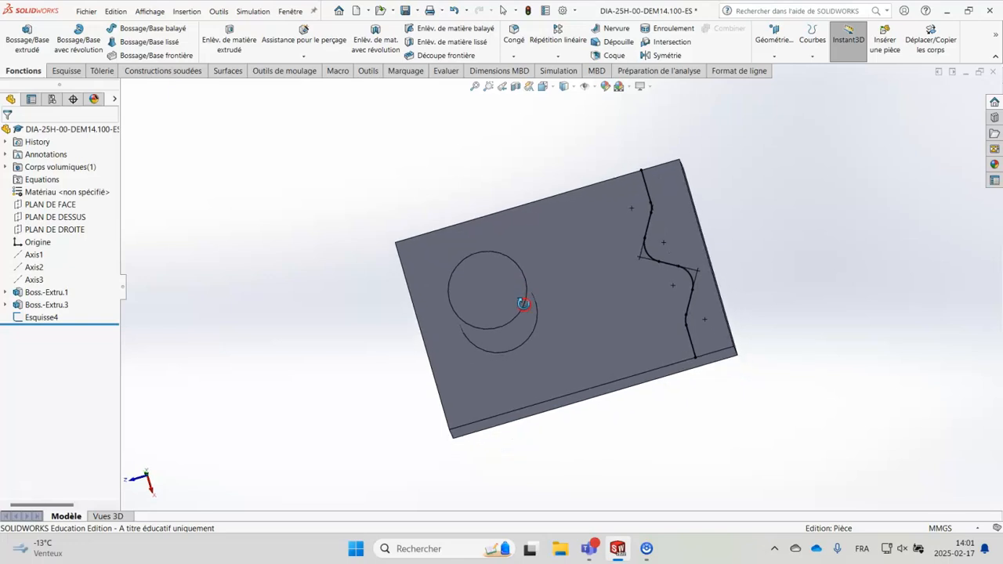
{"action": "scroll", "coordinate": [674, 247], "scroll_direction": "down", "scroll_amount": 4}
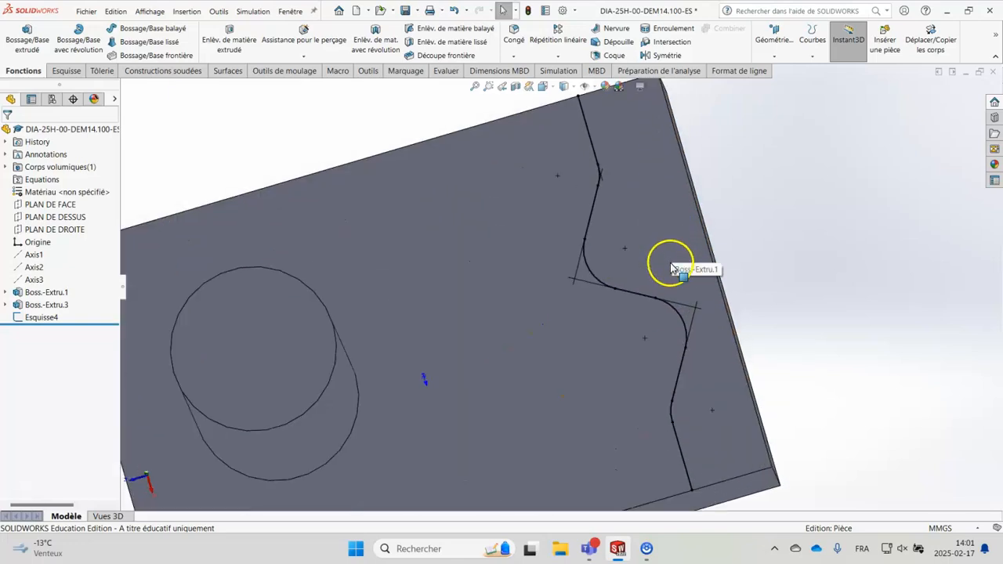
{"action": "scroll", "coordinate": [672, 262], "scroll_direction": "up", "scroll_amount": 2}
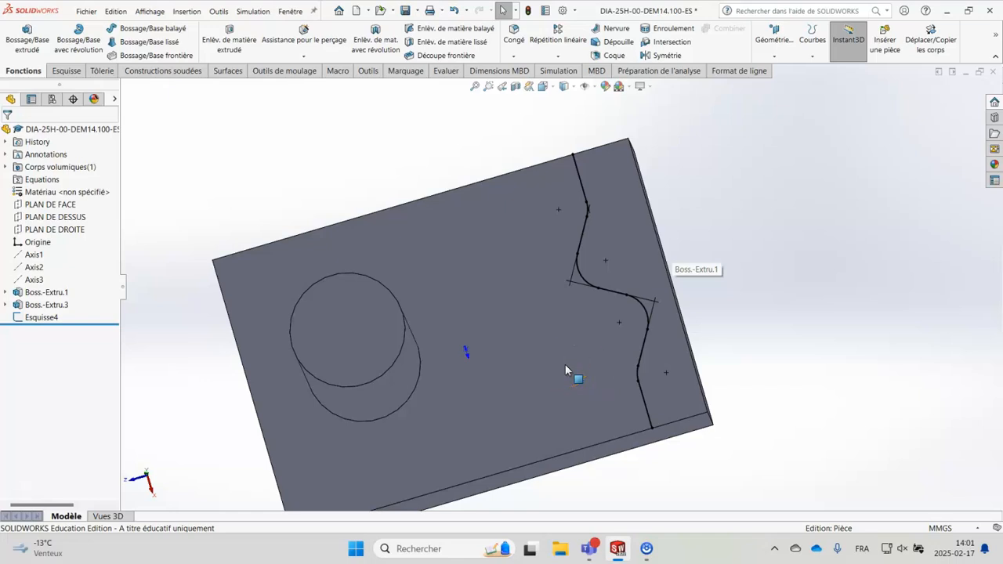
{"action": "scroll", "coordinate": [565, 364], "scroll_direction": "up", "scroll_amount": 1}
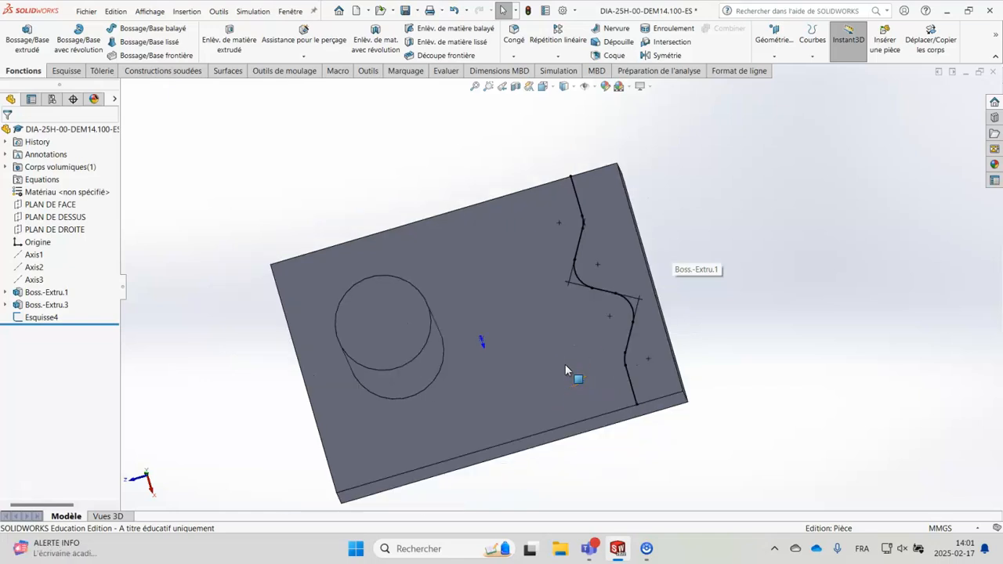
{"action": "middle_click_drag", "start_coordinate": [565, 402], "coordinate": [558, 348]}
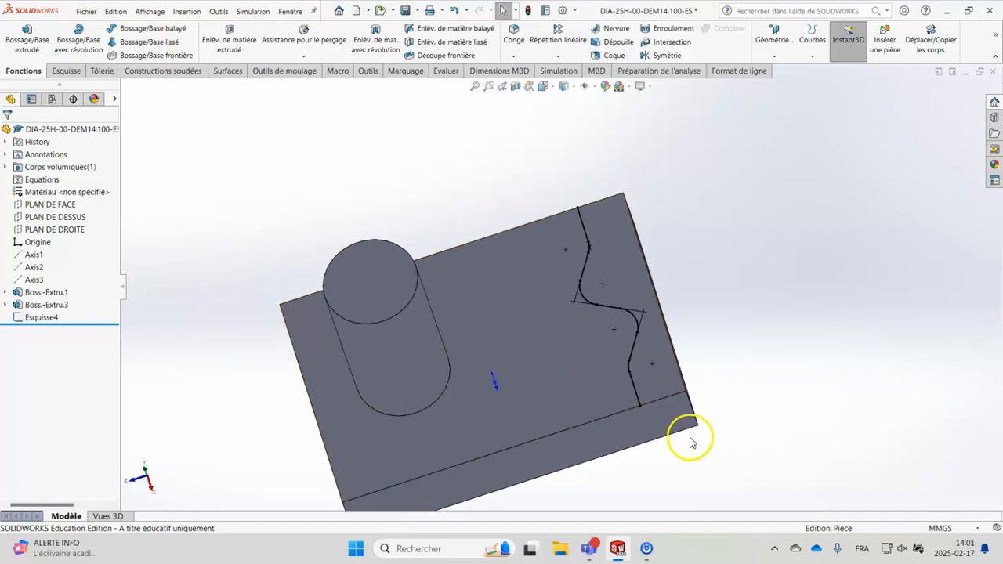
{"action": "scroll", "coordinate": [651, 431], "scroll_direction": "up", "scroll_amount": 2}
{"action": "scroll", "coordinate": [615, 377], "scroll_direction": "down", "scroll_amount": 3}
{"action": "scroll", "coordinate": [578, 224], "scroll_direction": "down", "scroll_amount": 3}
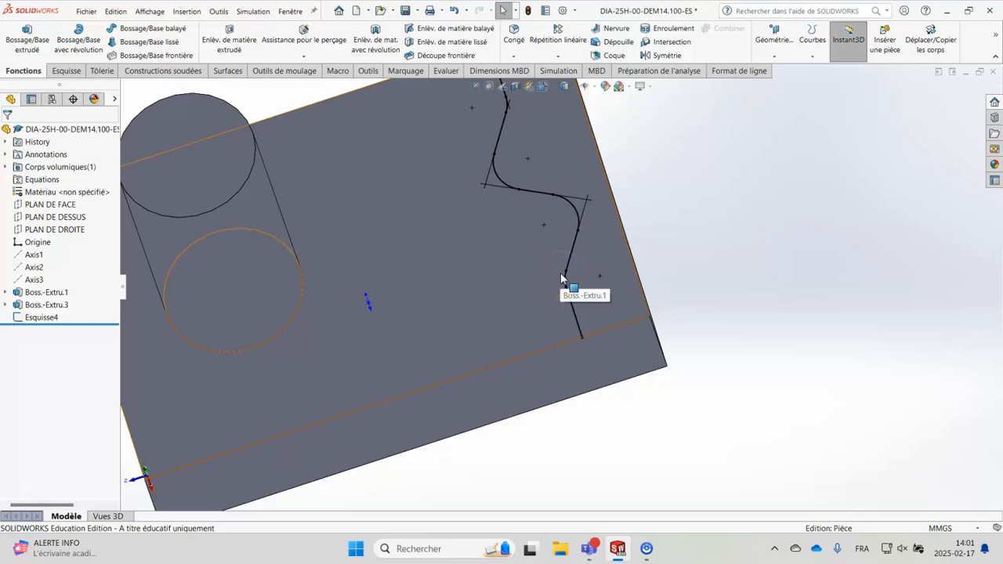
{"action": "left_click", "coordinate": [542, 357]}
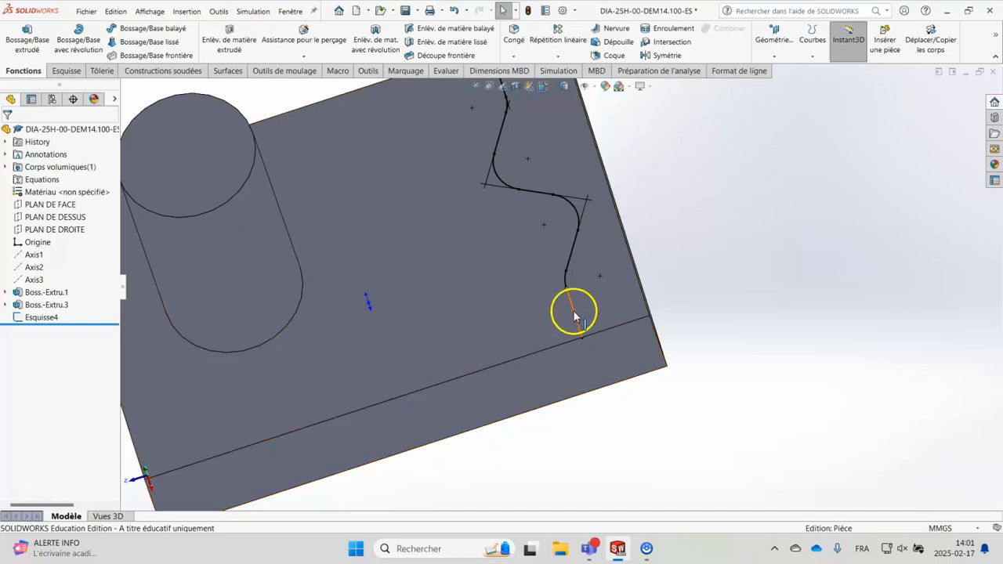
{"action": "left_click", "coordinate": [541, 279]}
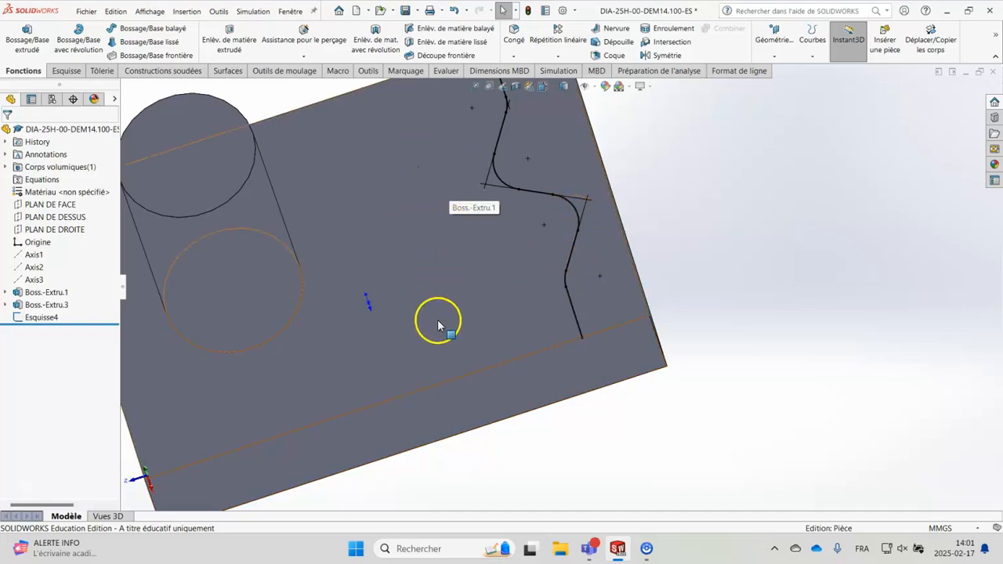
Step: Start a sketch on the block's long side face and draw a circle of about 4.25 mm radius centred on the wavy path's endpoint
{"action": "left_click", "coordinate": [603, 363]}
{"action": "left_click", "coordinate": [648, 330]}
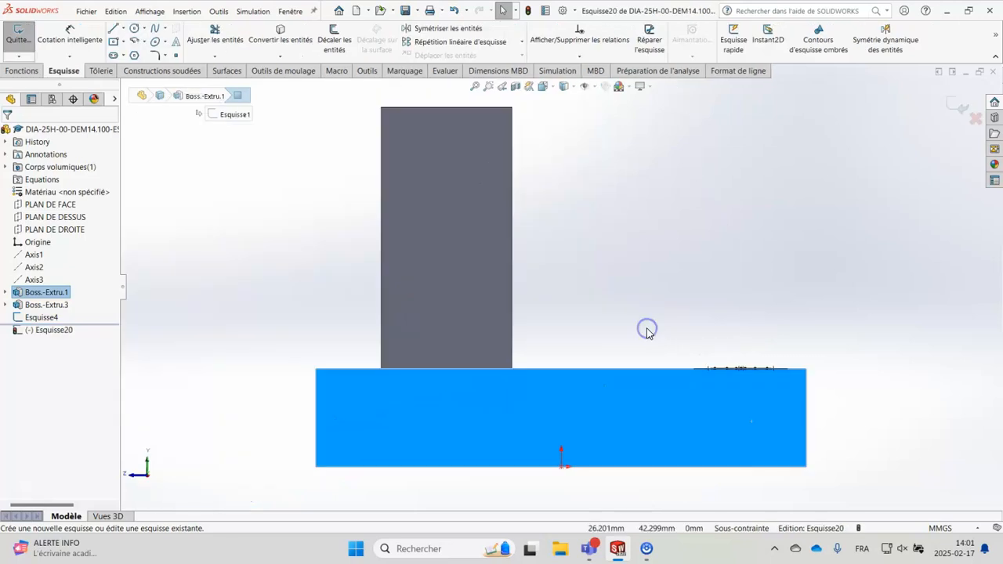
{"action": "middle_click_drag", "start_coordinate": [766, 275], "coordinate": [752, 321]}
{"action": "scroll", "coordinate": [729, 439], "scroll_direction": "down", "scroll_amount": 3}
{"action": "scroll", "coordinate": [728, 439], "scroll_direction": "down", "scroll_amount": 4}
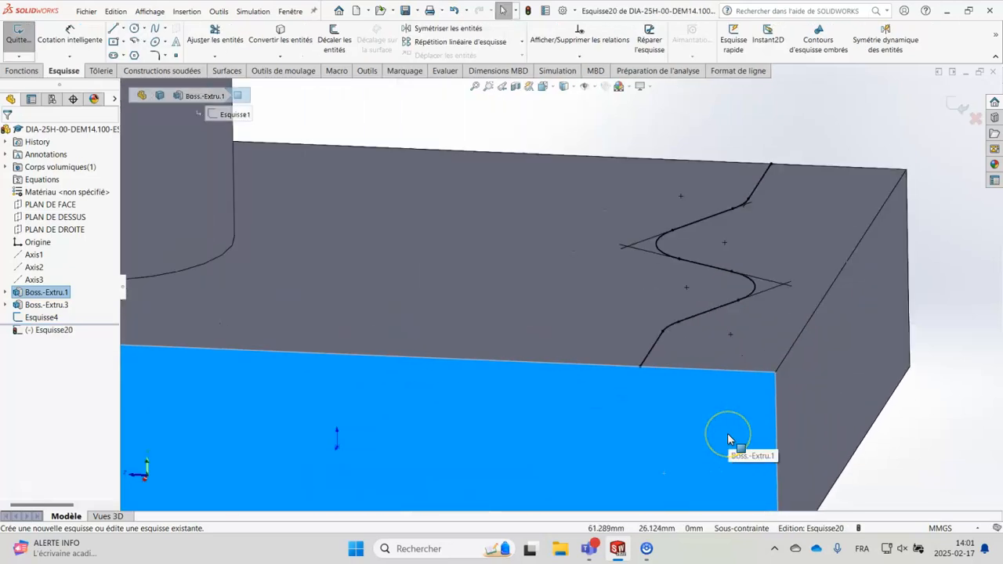
{"action": "left_click", "coordinate": [134, 28]}
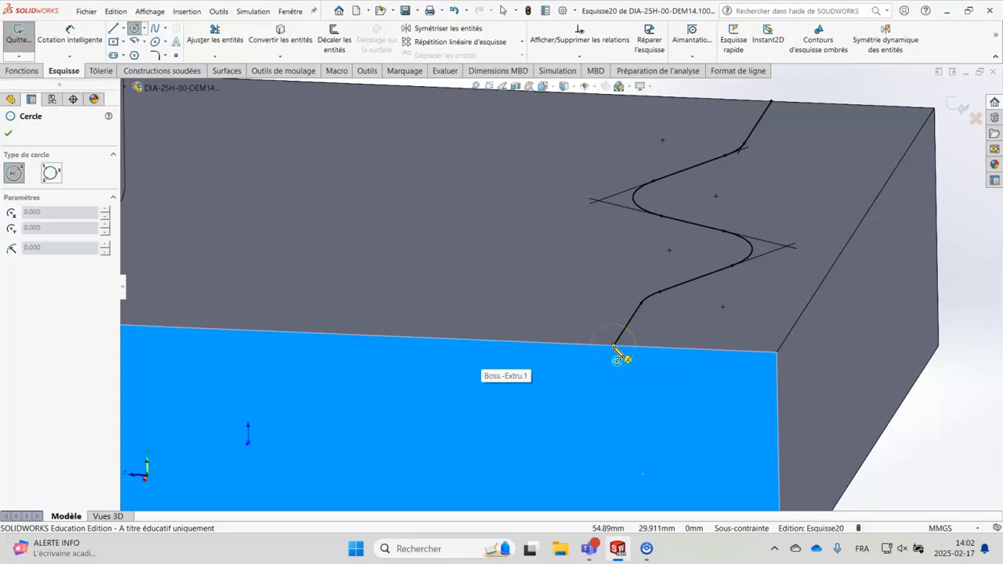
{"action": "left_click", "coordinate": [613, 346]}
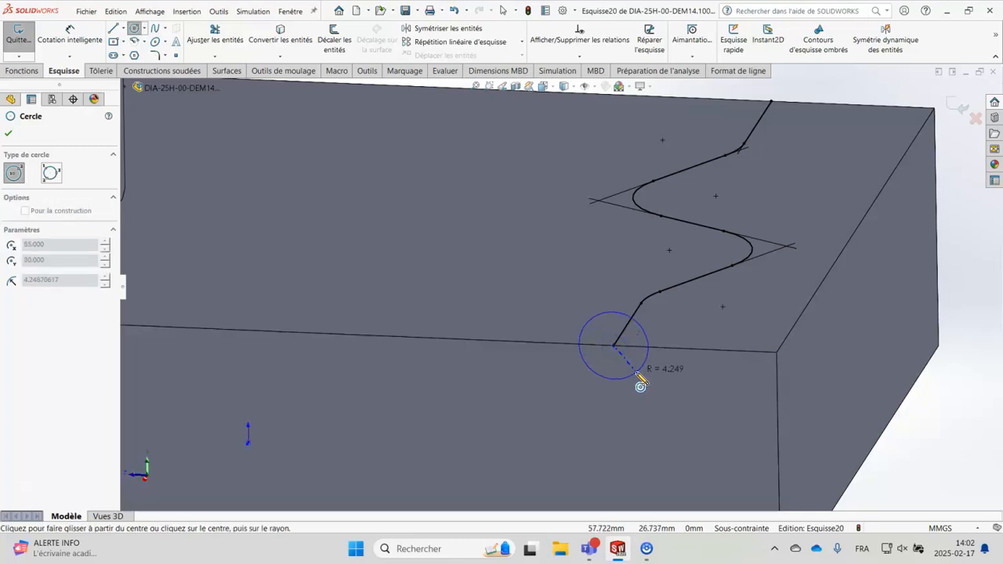
{"action": "left_click", "coordinate": [637, 375]}
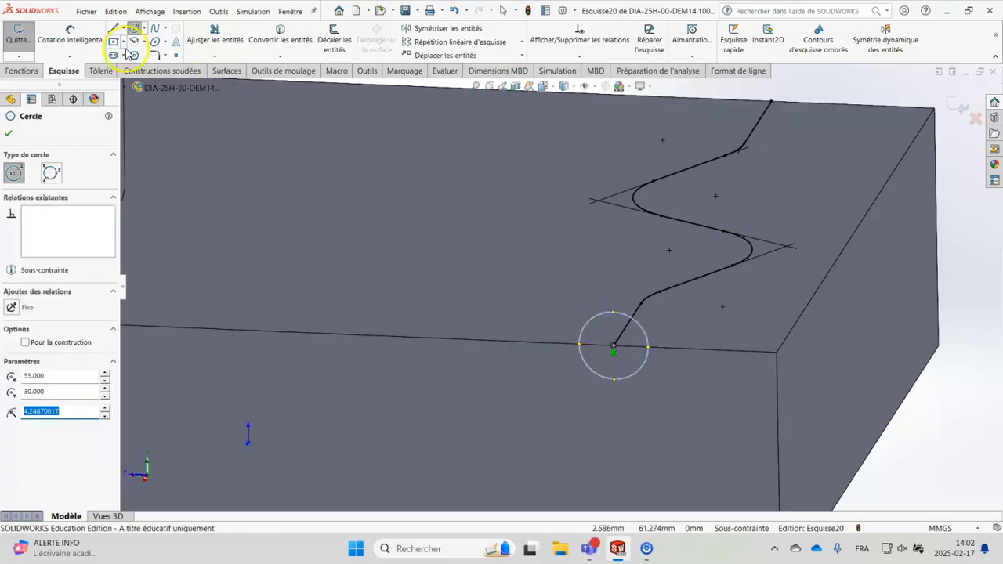
Step: Dimension the circle's diameter to 8 mm and exit the sketch
{"action": "left_click", "coordinate": [63, 33]}
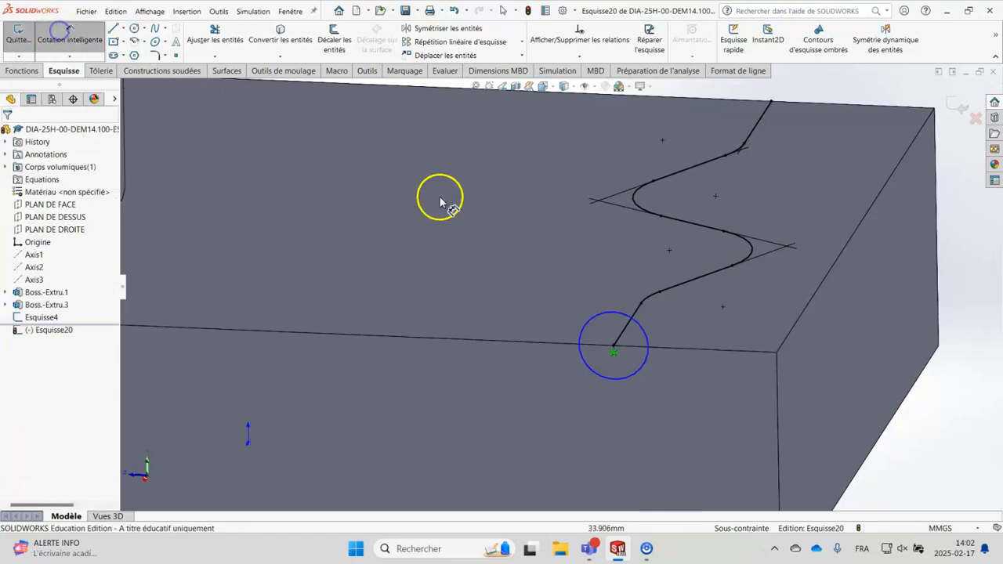
{"action": "left_click", "coordinate": [593, 320]}
{"action": "left_click", "coordinate": [538, 271]}
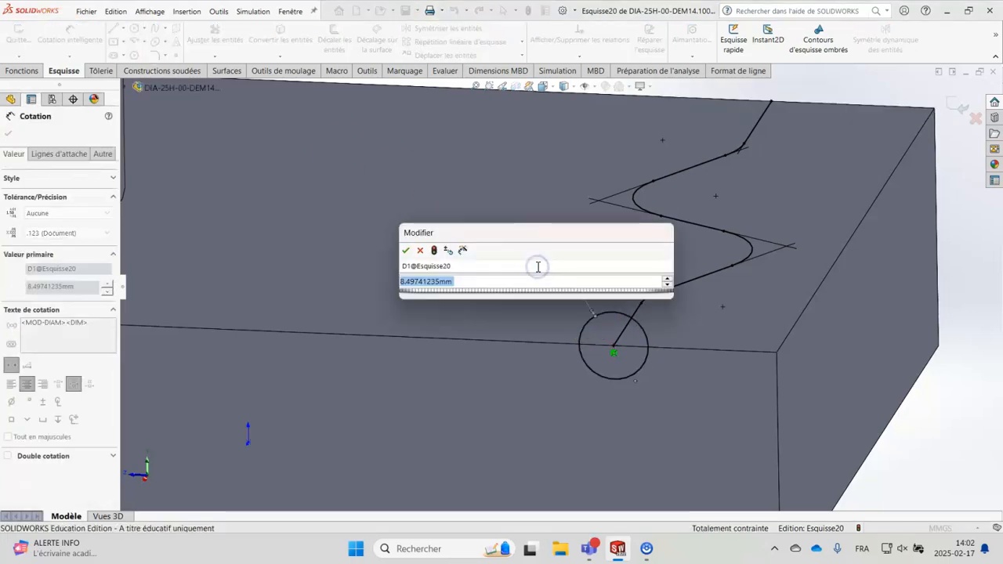
{"action": "type", "text": "8"}
{"action": "key", "text": "Return"}
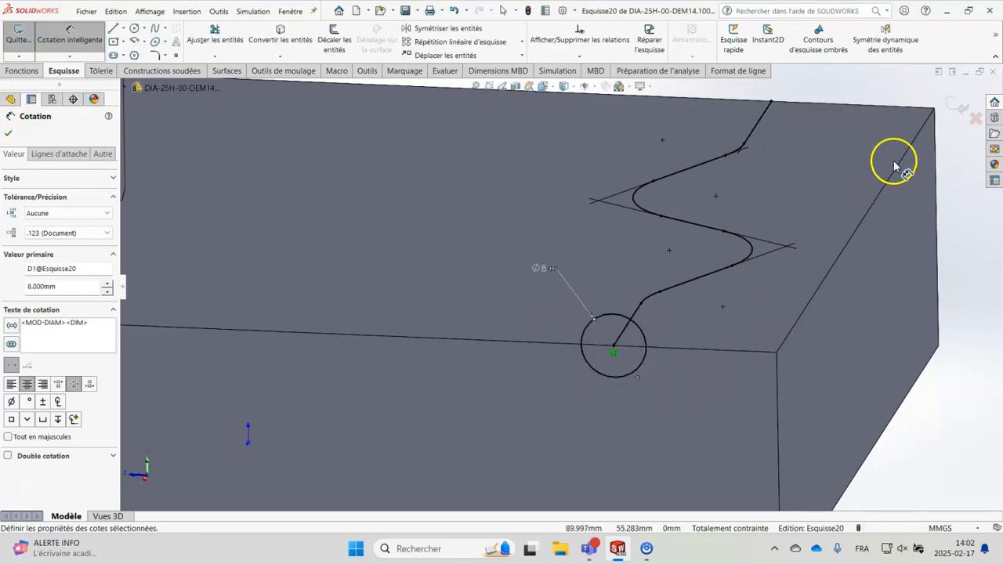
{"action": "left_click", "coordinate": [950, 113]}
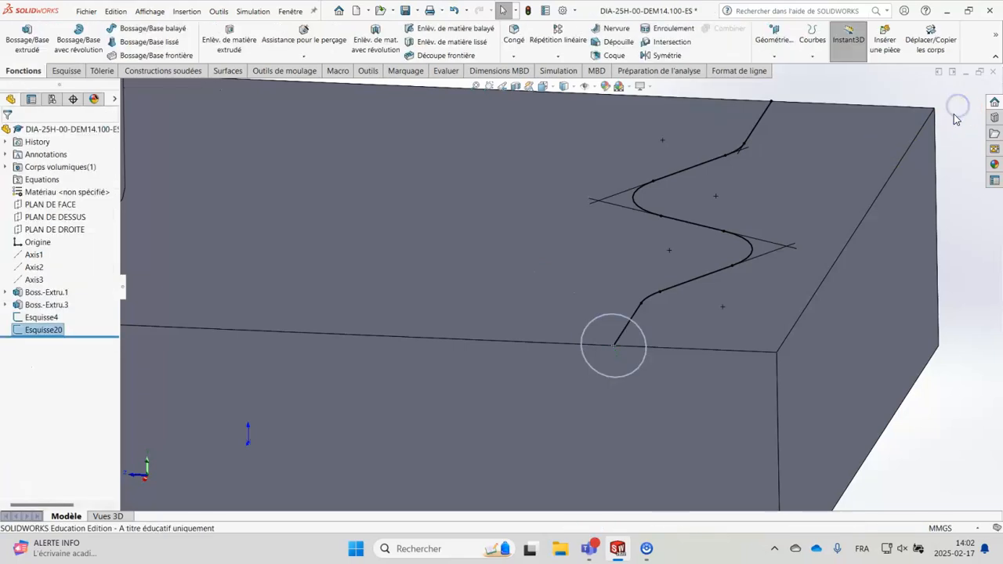
Step: Create a swept boss using the 8 mm circle as profile and the wavy sketch Esquisse4 as path
{"action": "scroll", "coordinate": [276, 309], "scroll_direction": "up", "scroll_amount": 3}
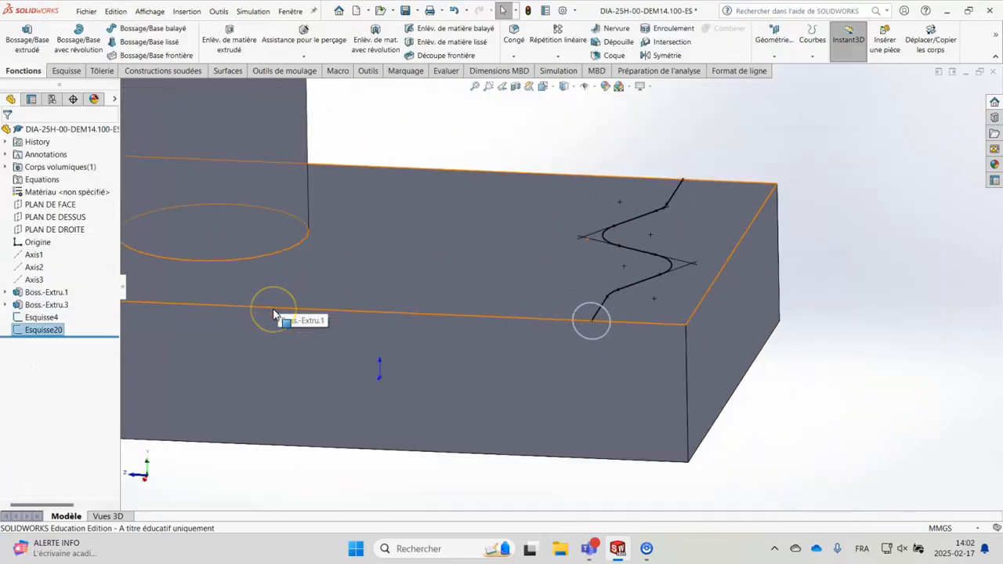
{"action": "left_click", "coordinate": [27, 333]}
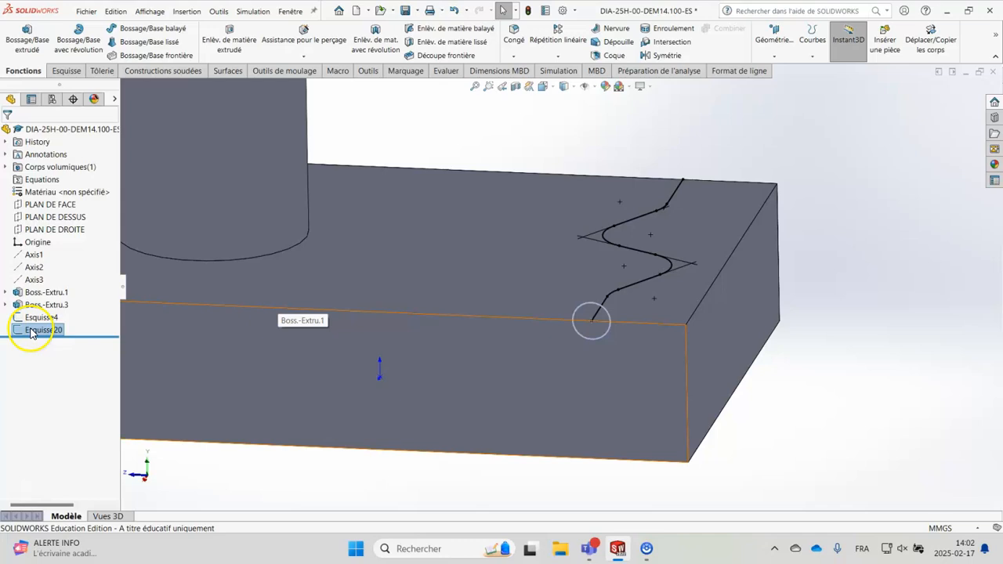
{"action": "left_click", "coordinate": [60, 313]}
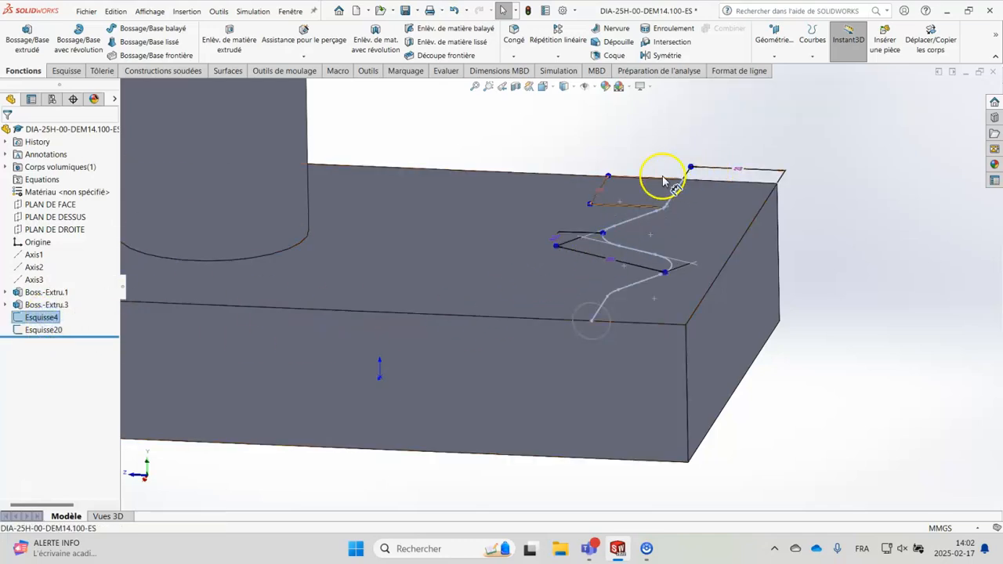
{"action": "left_click", "coordinate": [47, 331]}
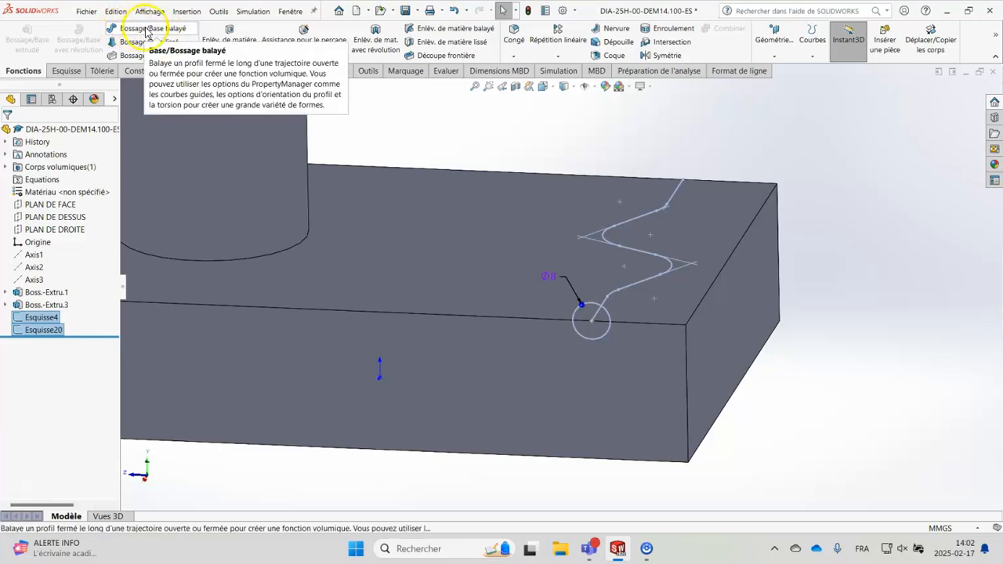
{"action": "left_click", "coordinate": [186, 31]}
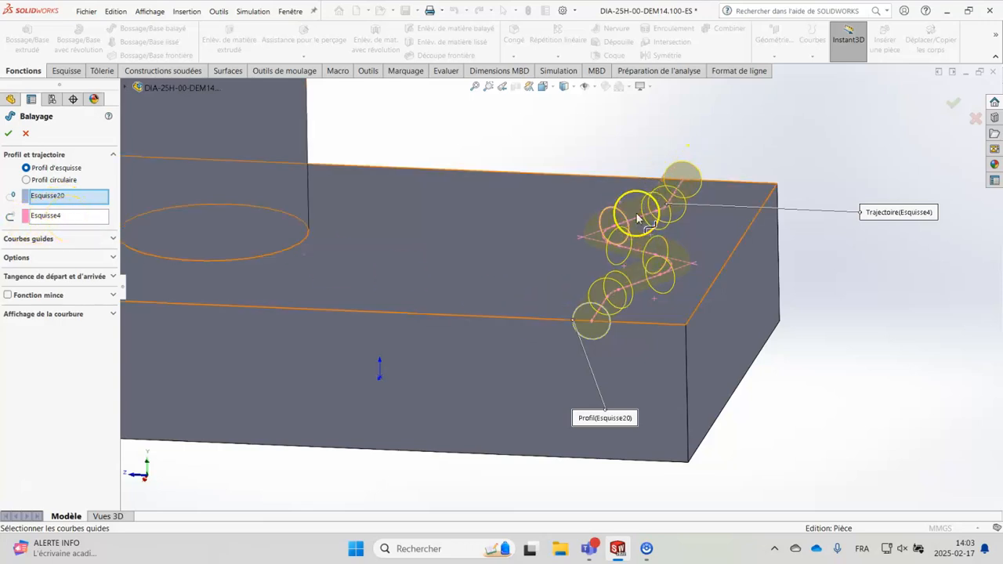
{"action": "left_click", "coordinate": [10, 136]}
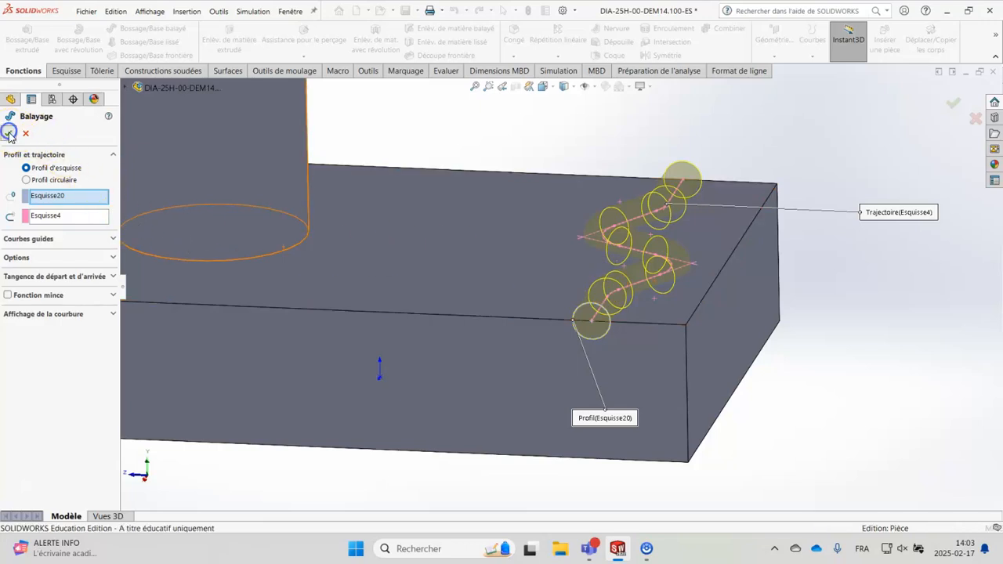
Step: Examine the swept boss from several angles, checking its course across the block and both of its ends
{"action": "scroll", "coordinate": [846, 235], "scroll_direction": "down", "scroll_amount": 1}
{"action": "middle_click_drag", "start_coordinate": [858, 228], "coordinate": [849, 256]}
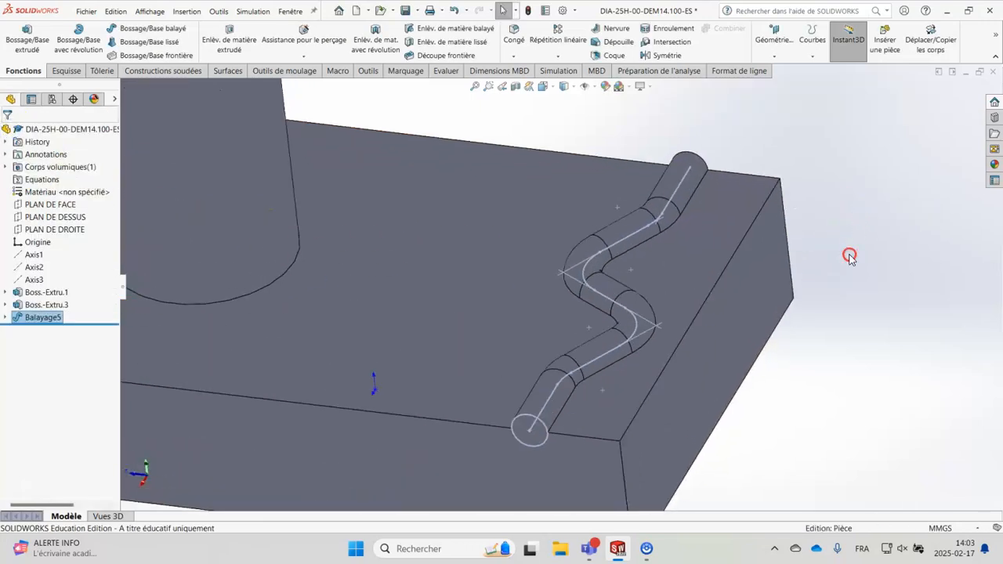
{"action": "left_click", "coordinate": [915, 227]}
{"action": "scroll", "coordinate": [839, 425], "scroll_direction": "up", "scroll_amount": 1}
{"action": "scroll", "coordinate": [835, 423], "scroll_direction": "up", "scroll_amount": 1}
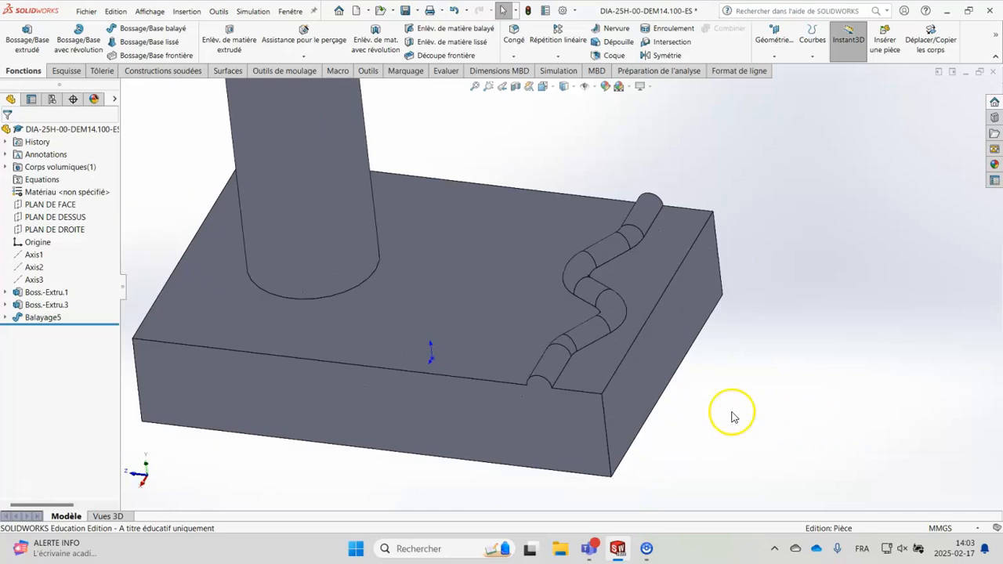
{"action": "scroll", "coordinate": [725, 392], "scroll_direction": "down", "scroll_amount": 2}
{"action": "middle_click_drag", "start_coordinate": [724, 309], "coordinate": [536, 410]}
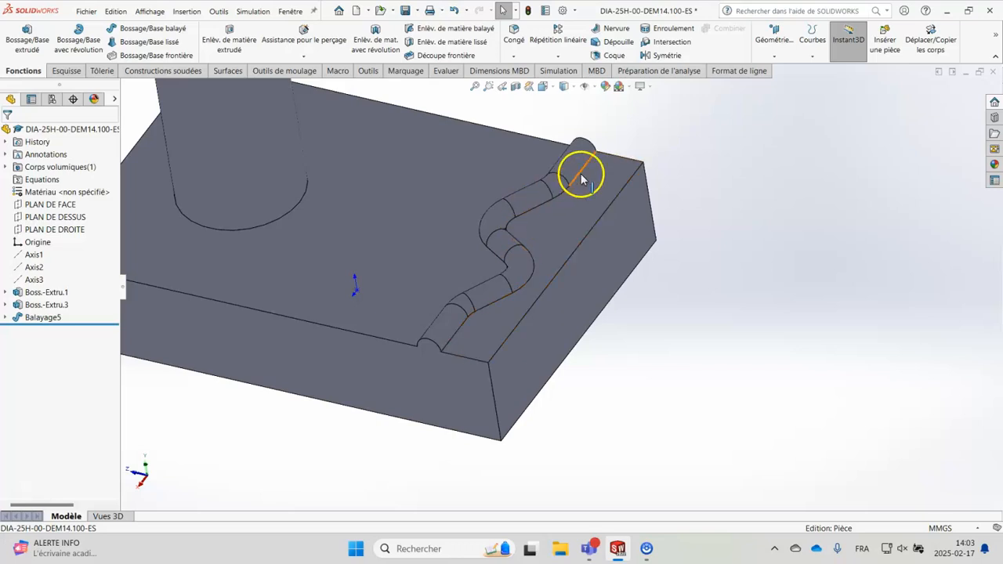
{"action": "scroll", "coordinate": [674, 328], "scroll_direction": "up", "scroll_amount": 2}
{"action": "middle_click_drag", "start_coordinate": [672, 332], "coordinate": [643, 387]}
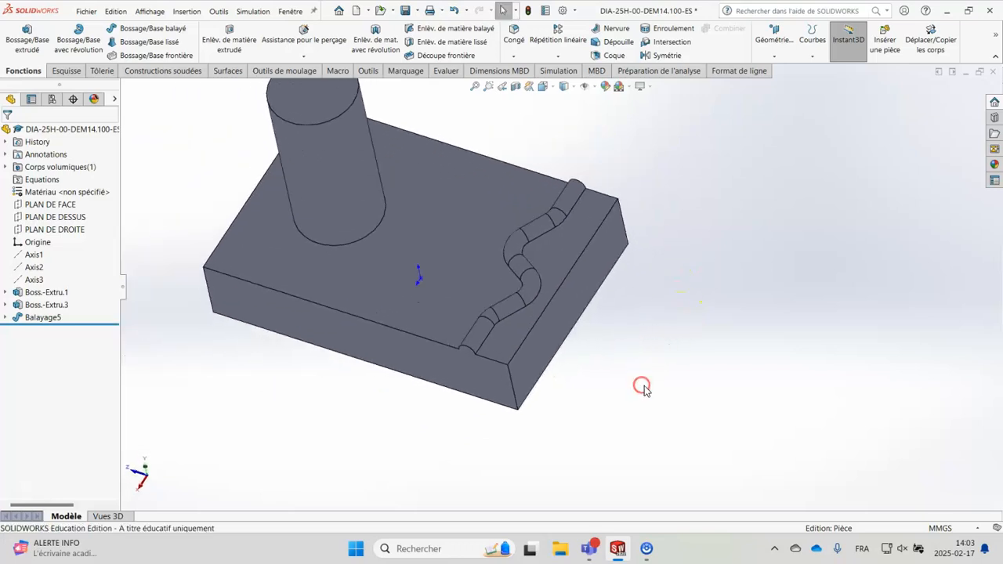
{"action": "mouse_move", "coordinate": [580, 414]}
{"action": "middle_mouse_down"}
{"action": "mouse_move", "coordinate": [529, 376]}
{"action": "mouse_move", "coordinate": [603, 311]}
{"action": "mouse_move", "coordinate": [589, 402]}
{"action": "middle_mouse_up"}
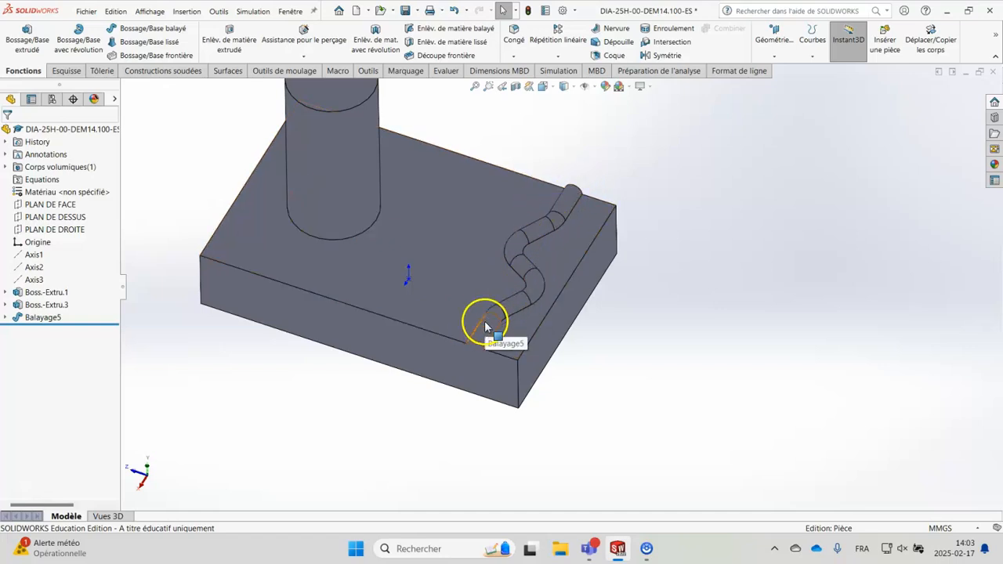
{"action": "middle_click_drag", "start_coordinate": [634, 399], "coordinate": [660, 338]}
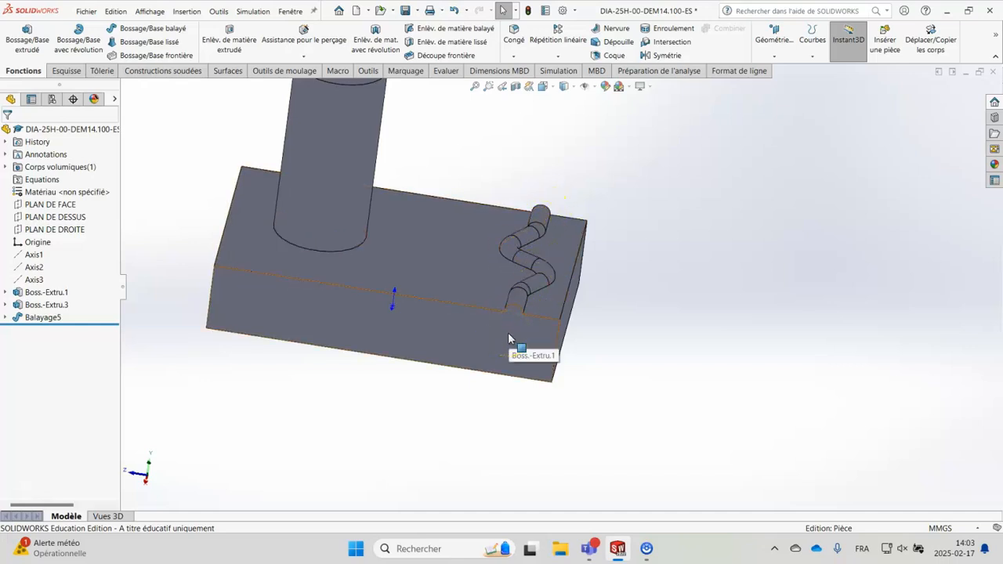
{"action": "mouse_move", "coordinate": [682, 392]}
{"action": "middle_mouse_down"}
{"action": "mouse_move", "coordinate": [688, 354]}
{"action": "mouse_move", "coordinate": [678, 399]}
{"action": "middle_mouse_up"}
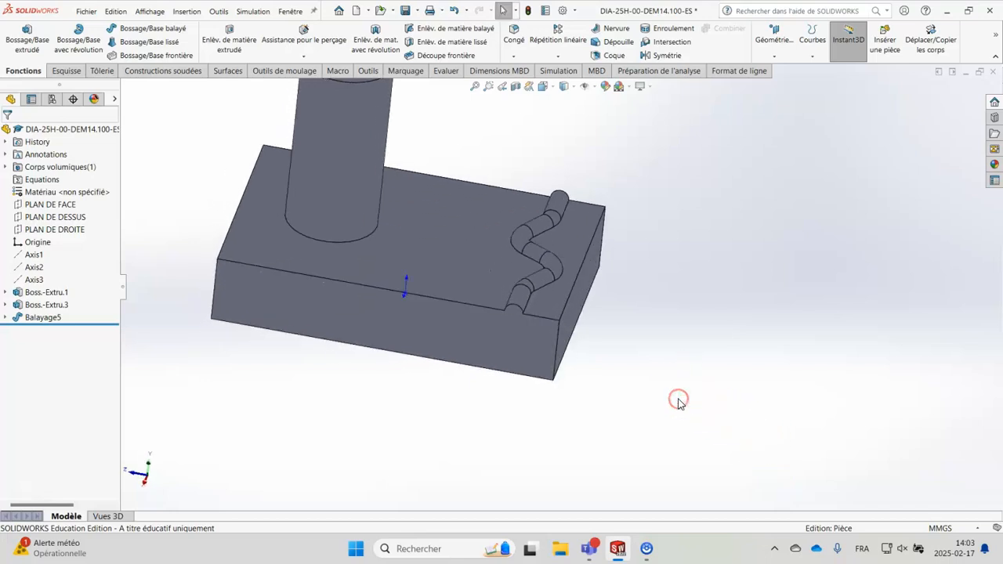
{"action": "left_click", "coordinate": [639, 402]}
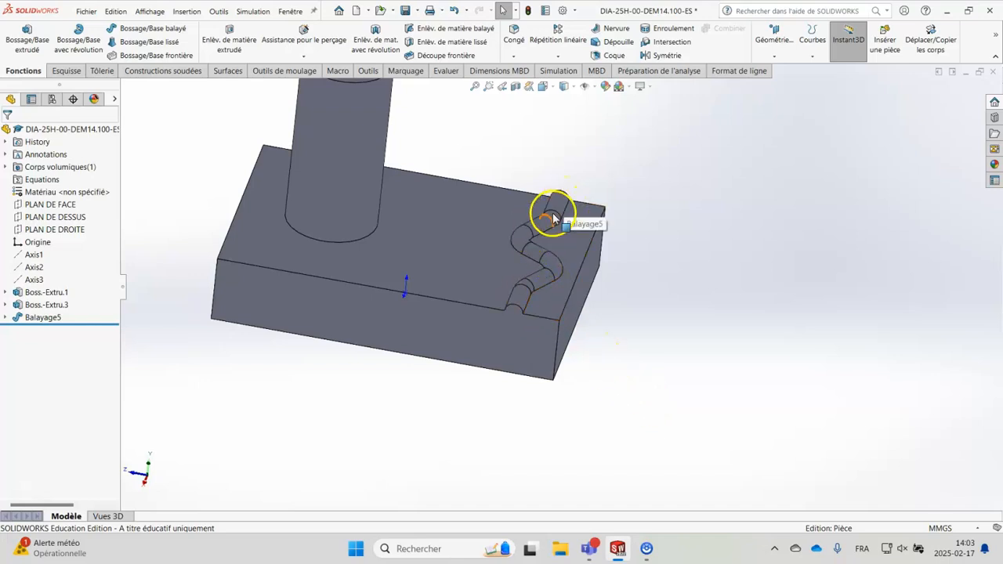
Step: Start a sketch on the underside face of the block
{"action": "middle_click_drag", "start_coordinate": [643, 368], "coordinate": [667, 220]}
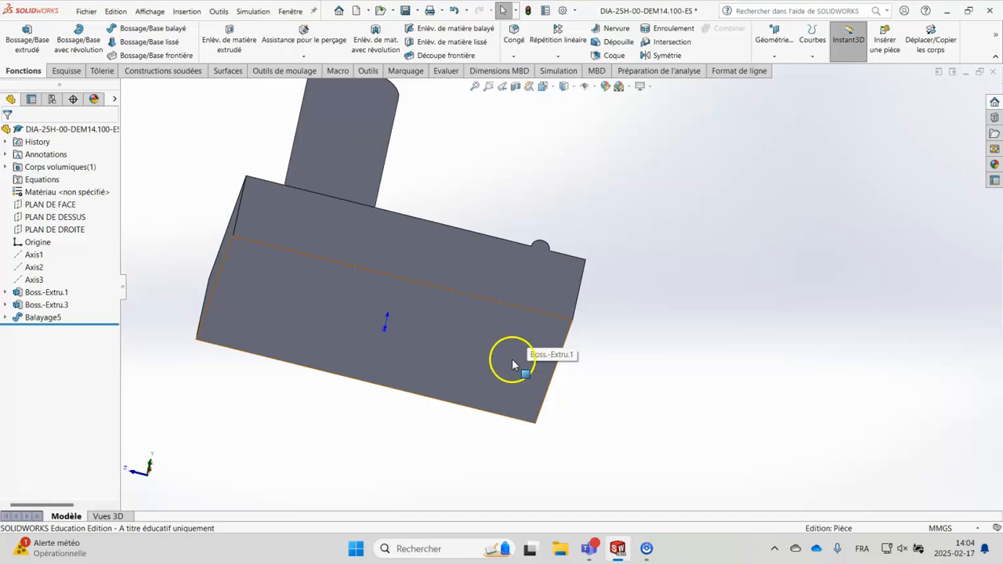
{"action": "left_click", "coordinate": [468, 350]}
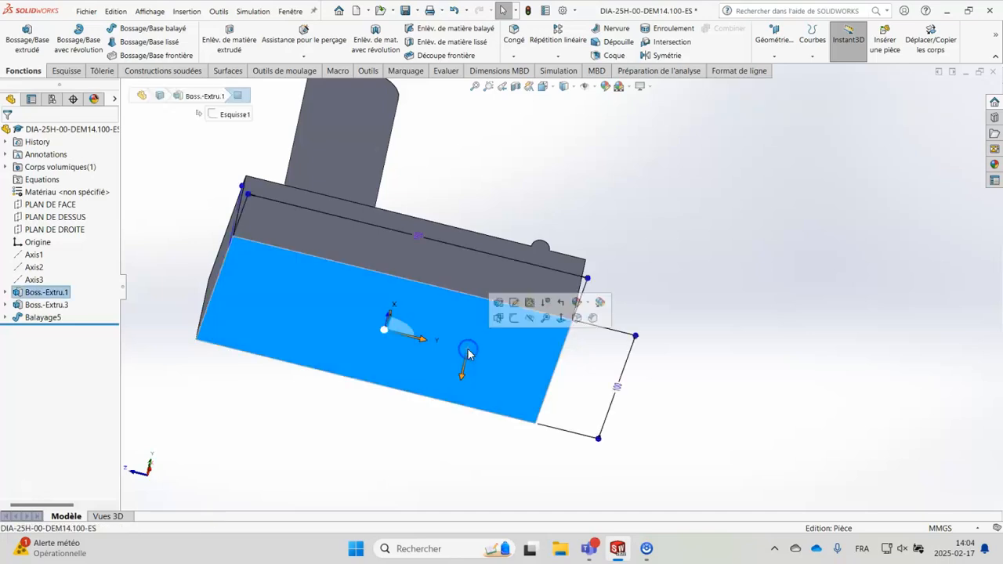
{"action": "left_click", "coordinate": [515, 319]}
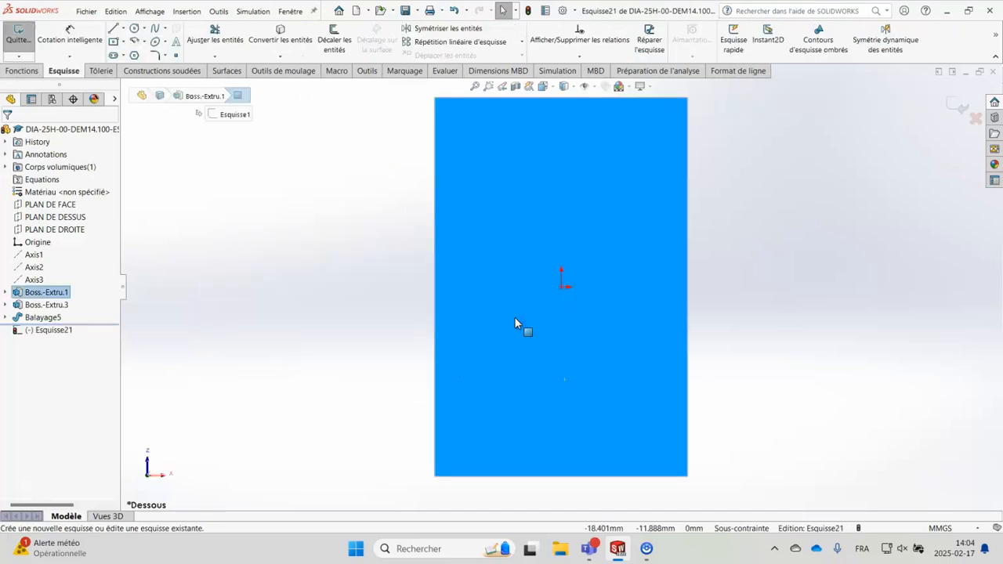
{"action": "middle_click_drag", "start_coordinate": [354, 274], "coordinate": [446, 296]}
{"action": "middle_click_drag", "start_coordinate": [513, 421], "coordinate": [531, 402]}
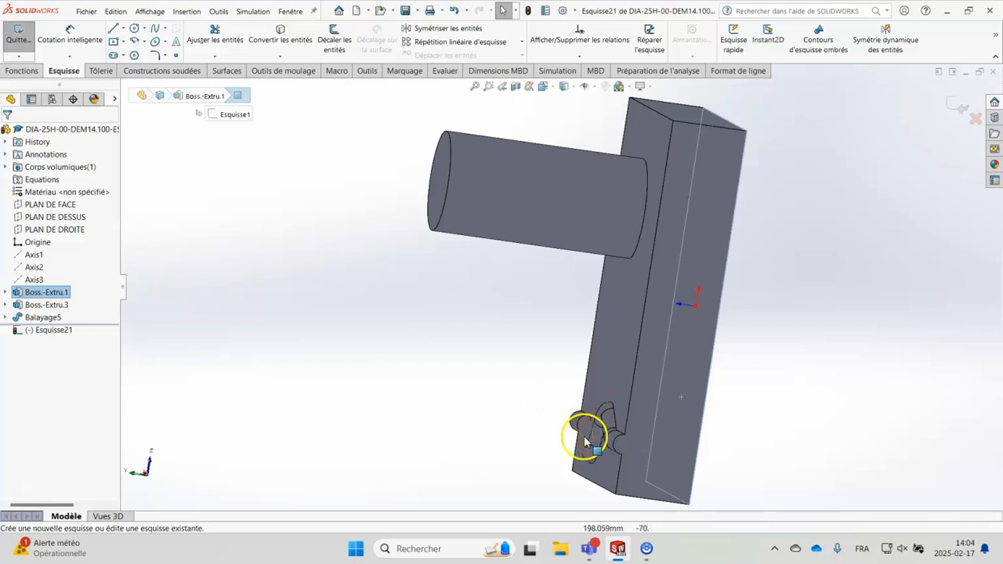
{"action": "middle_click_drag", "start_coordinate": [776, 436], "coordinate": [679, 399]}
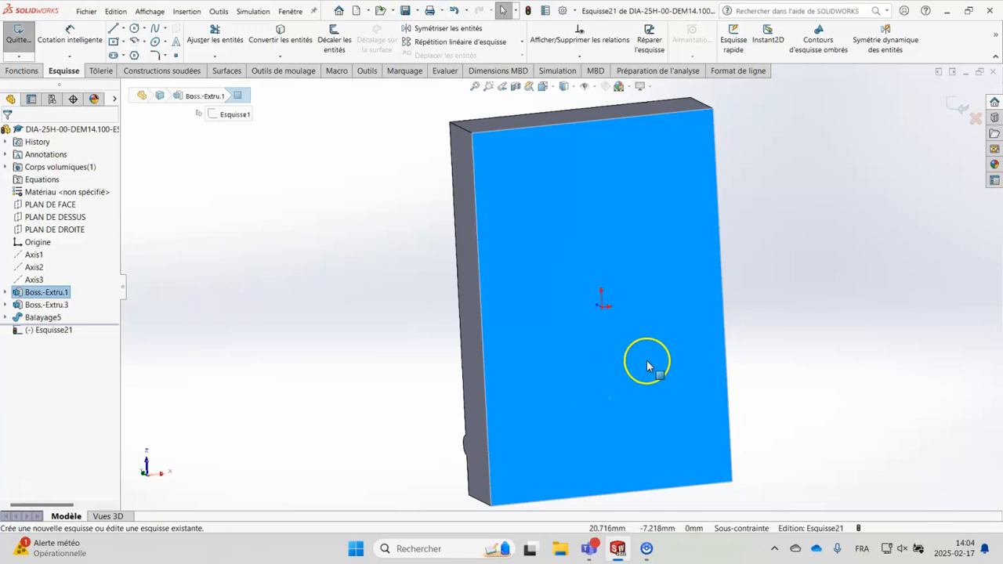
Step: Project the sweep's wavy path sketch Esquisse4 onto the underside sketch with Convert Entities and exit the sketch
{"action": "left_click", "coordinate": [578, 358]}
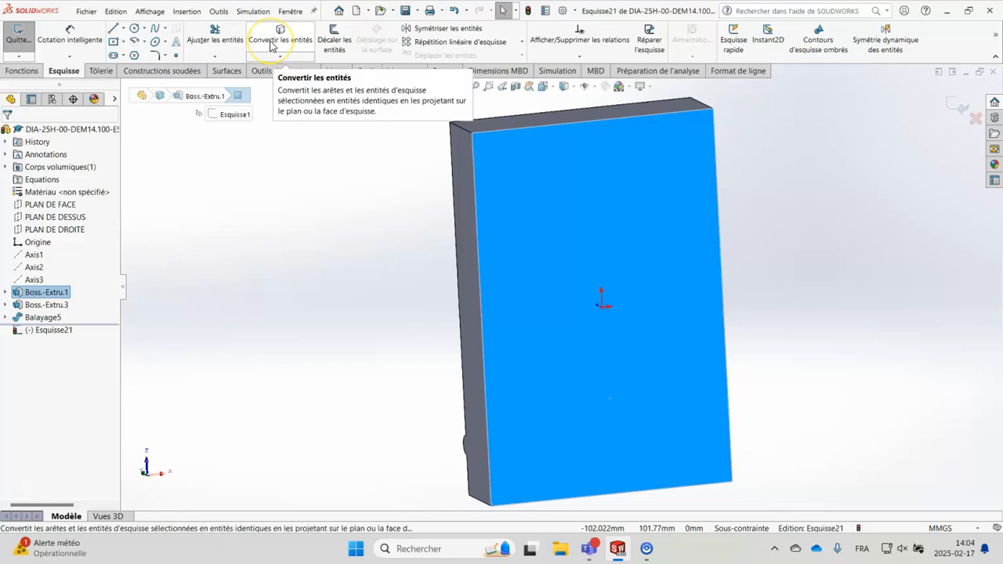
{"action": "left_click", "coordinate": [310, 302]}
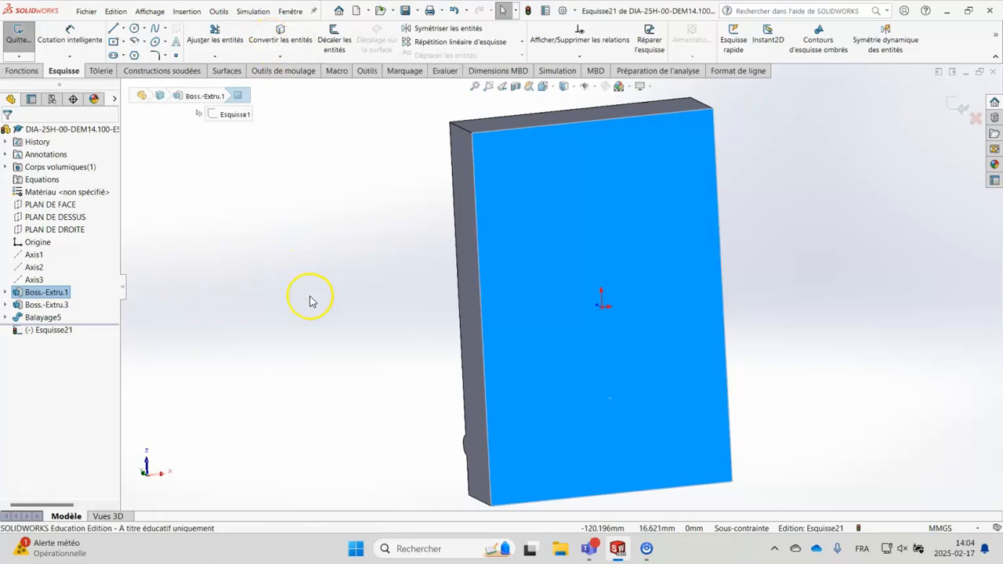
{"action": "middle_click_drag", "start_coordinate": [304, 301], "coordinate": [343, 309]}
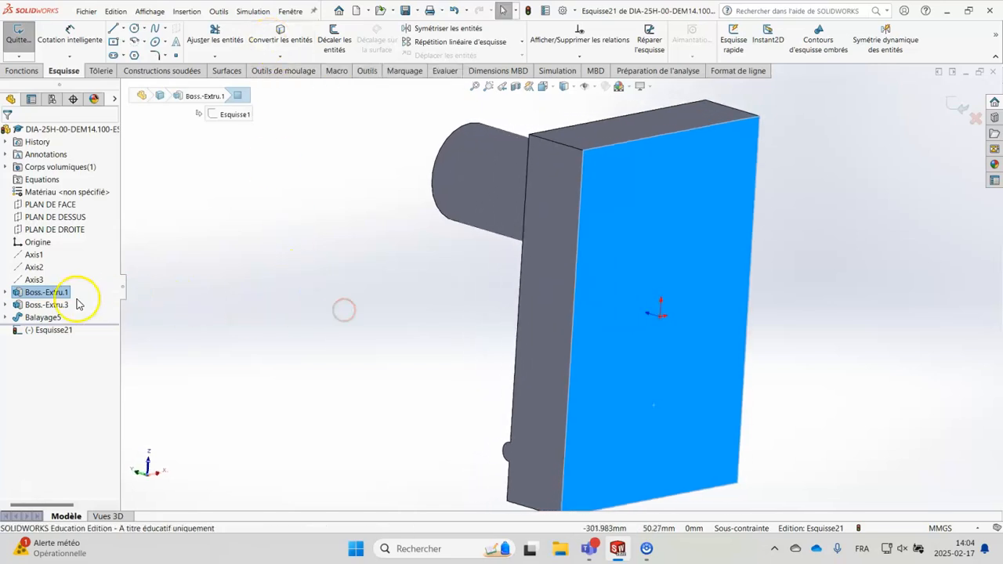
{"action": "left_click", "coordinate": [6, 318]}
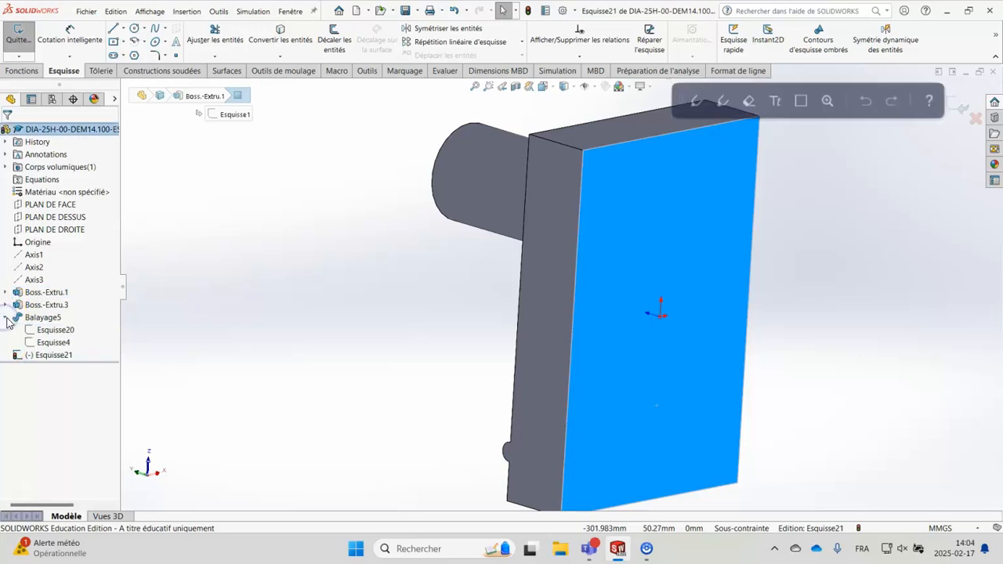
{"action": "left_click", "coordinate": [56, 345]}
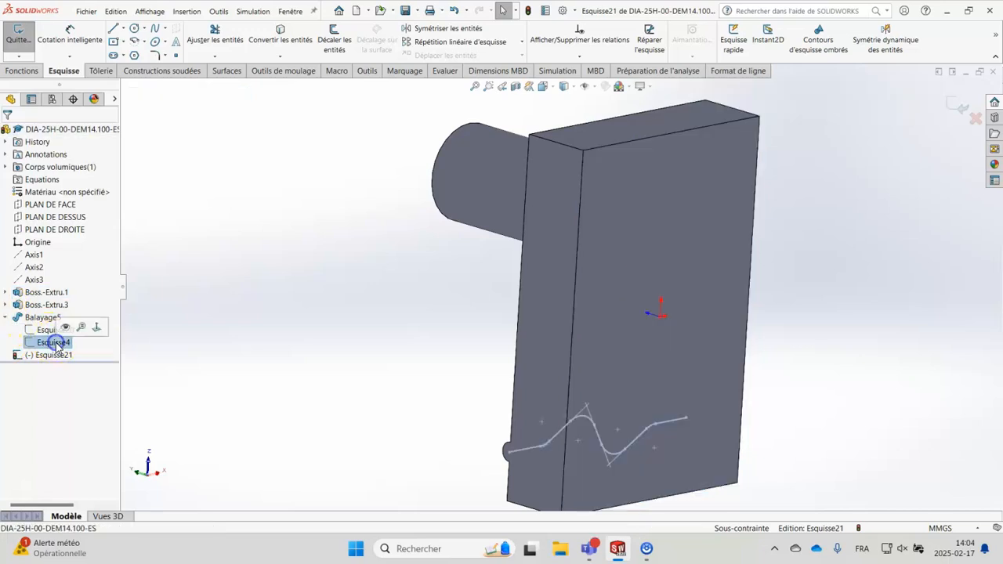
{"action": "mouse_move", "coordinate": [358, 402]}
{"action": "middle_mouse_down"}
{"action": "mouse_move", "coordinate": [414, 426]}
{"action": "mouse_move", "coordinate": [348, 371]}
{"action": "mouse_move", "coordinate": [316, 371]}
{"action": "mouse_move", "coordinate": [337, 388]}
{"action": "middle_mouse_up"}
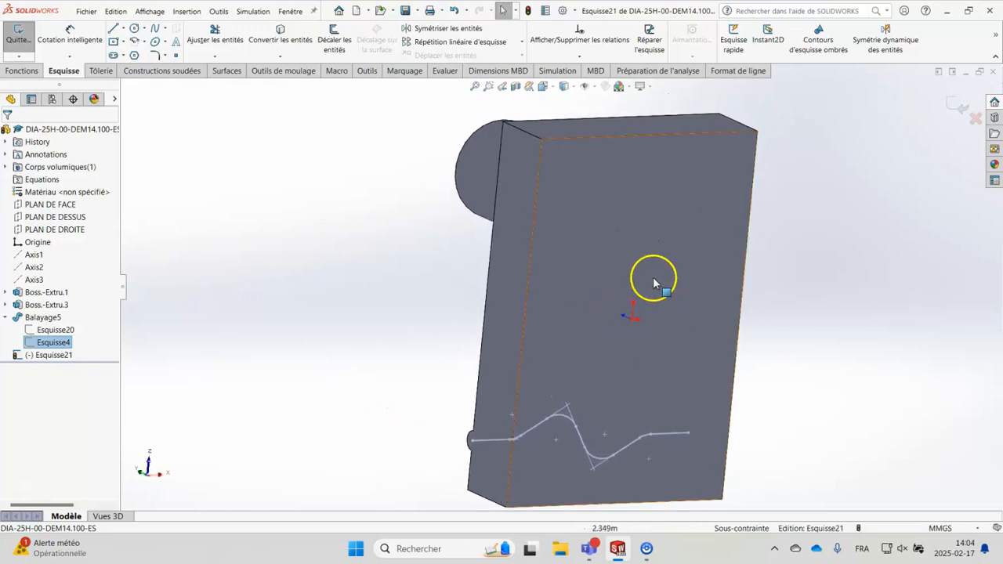
{"action": "left_click", "coordinate": [287, 46]}
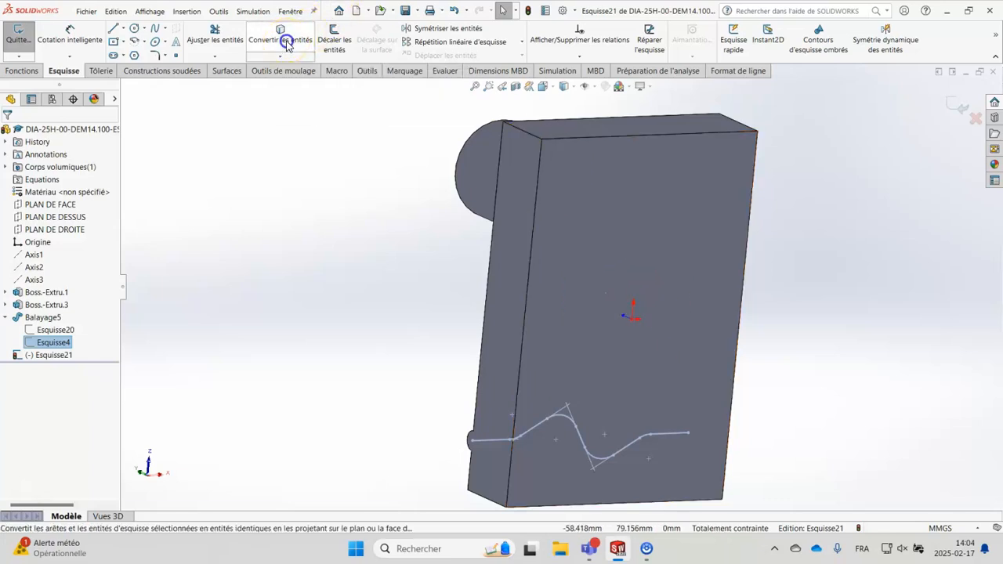
{"action": "middle_click_drag", "start_coordinate": [354, 309], "coordinate": [379, 312]}
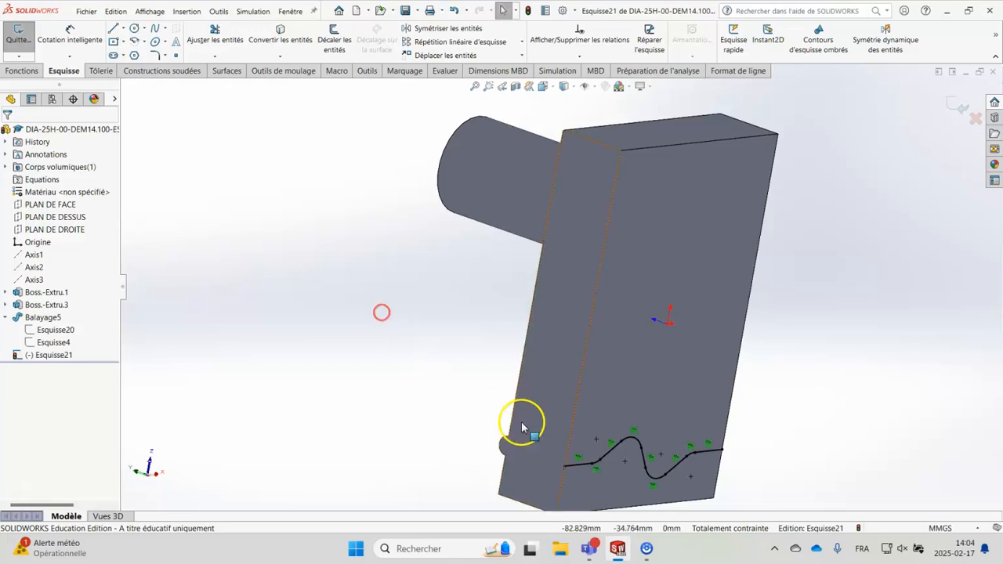
{"action": "scroll", "coordinate": [617, 471], "scroll_direction": "down", "scroll_amount": 4}
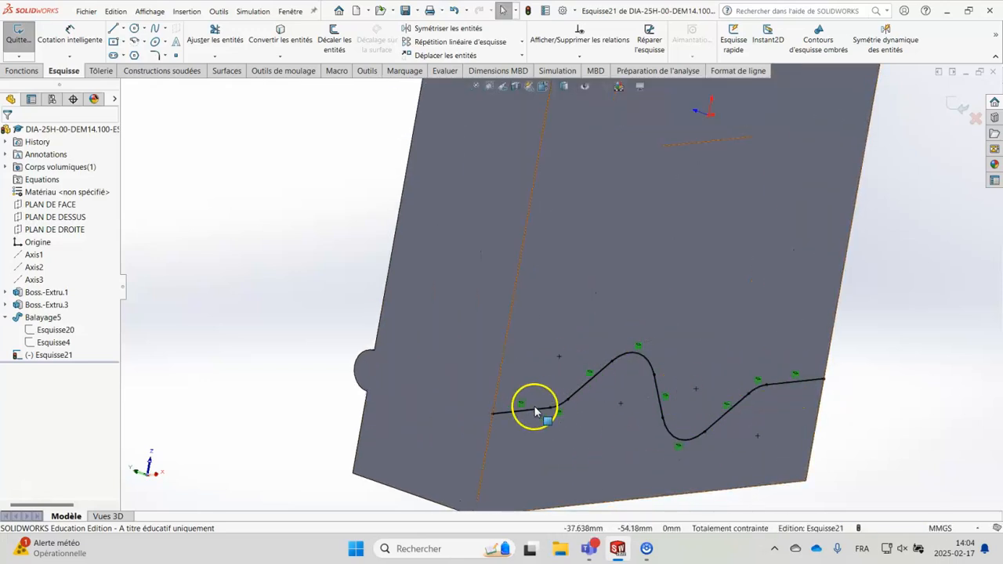
{"action": "left_click", "coordinate": [958, 107]}
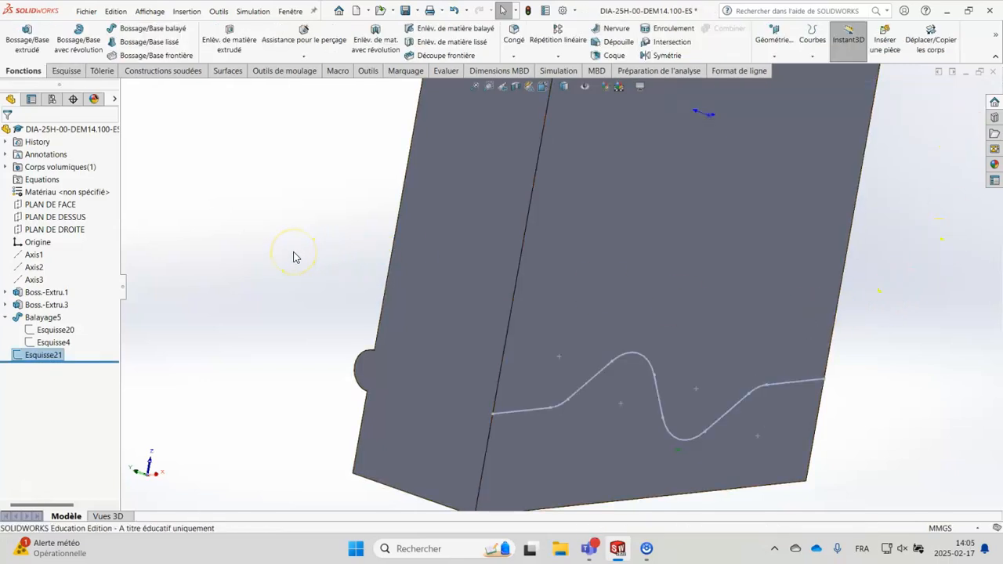
Step: Start a sketch on the block's long side face and draw a circle of about 4.67 mm radius centred on the underside path's endpoint
{"action": "middle_click_drag", "start_coordinate": [291, 224], "coordinate": [312, 252]}
{"action": "left_click", "coordinate": [435, 331]}
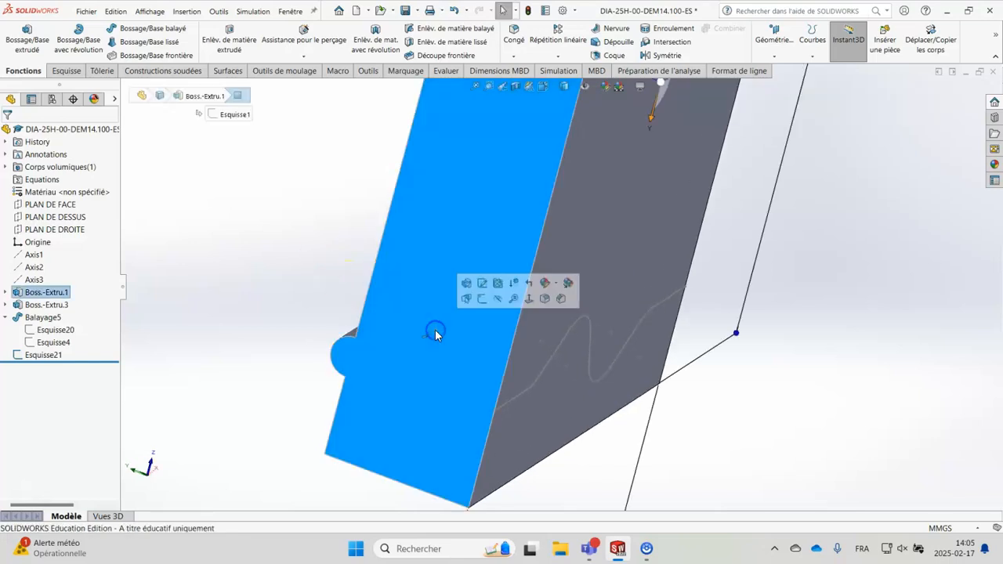
{"action": "left_click", "coordinate": [482, 299]}
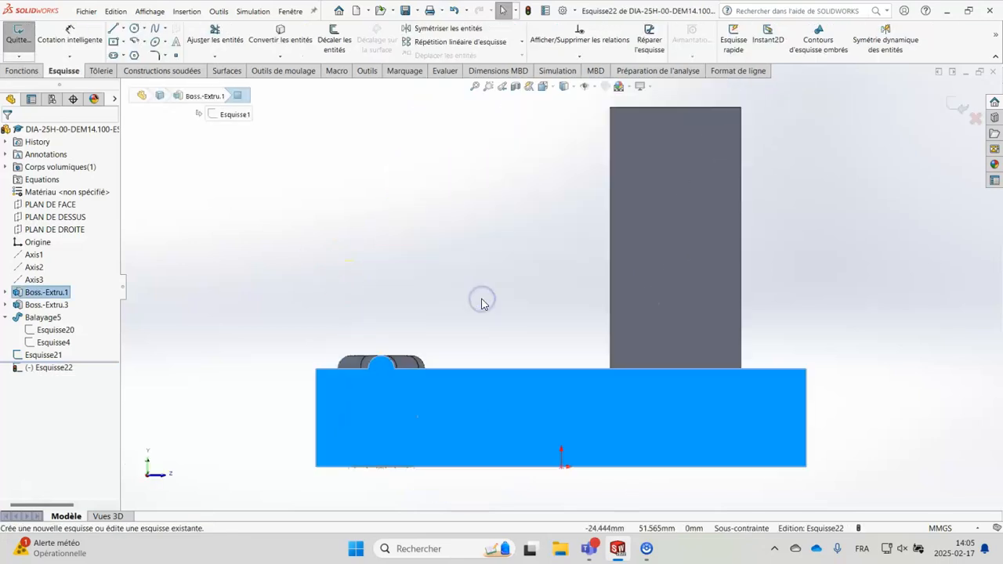
{"action": "middle_click_drag", "start_coordinate": [500, 318], "coordinate": [513, 219]}
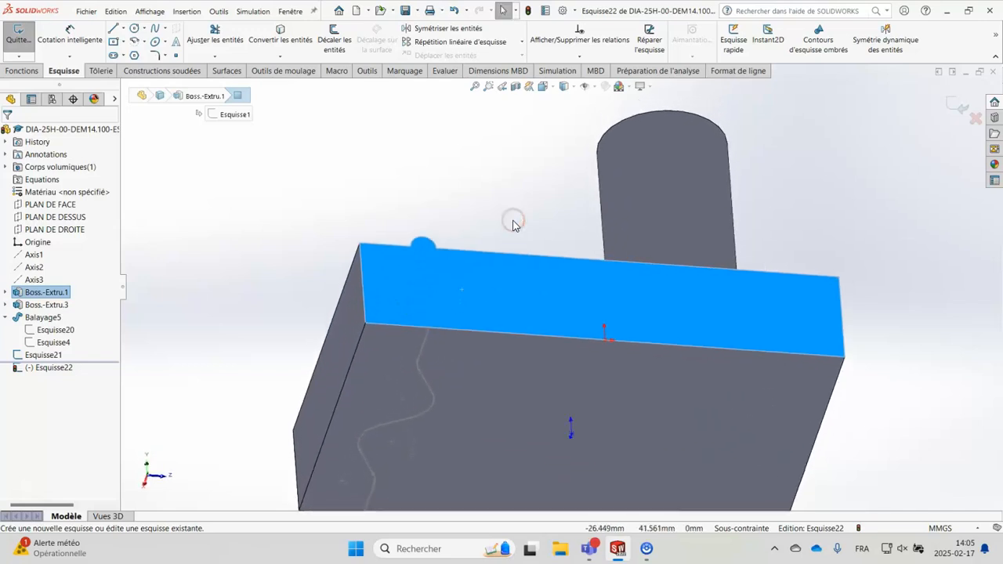
{"action": "scroll", "coordinate": [451, 332], "scroll_direction": "down", "scroll_amount": 5}
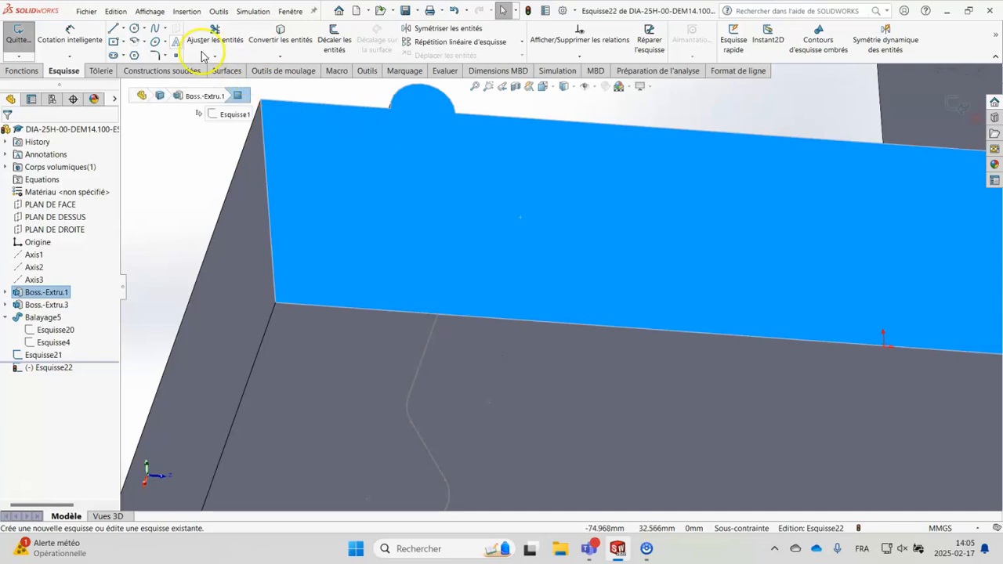
{"action": "left_click", "coordinate": [135, 31]}
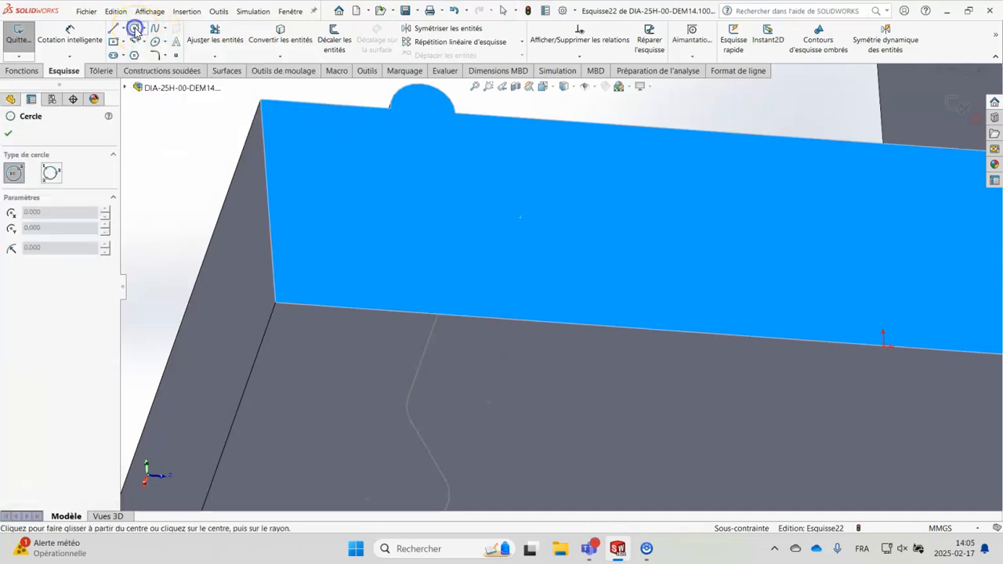
{"action": "left_click", "coordinate": [438, 315]}
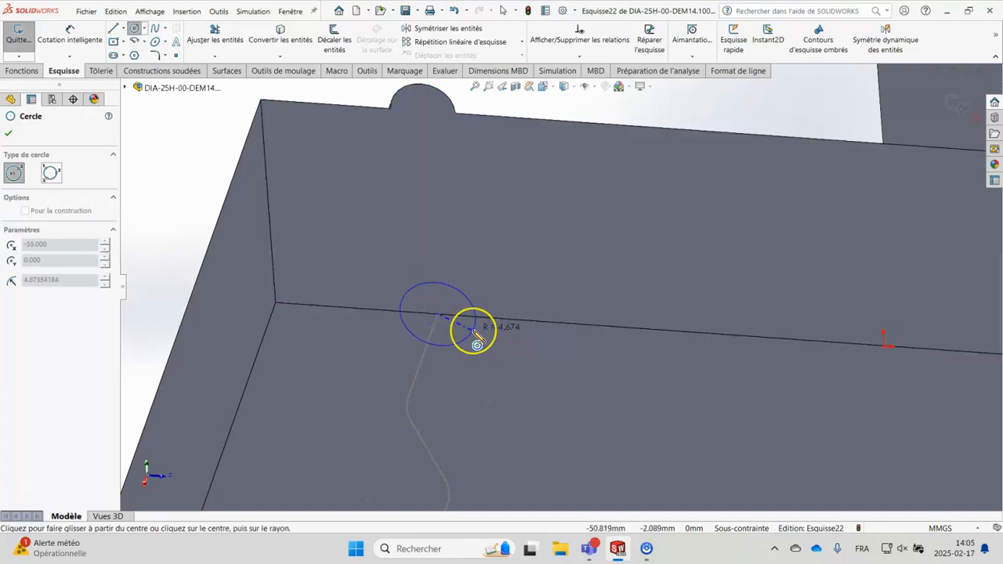
{"action": "left_click", "coordinate": [476, 335]}
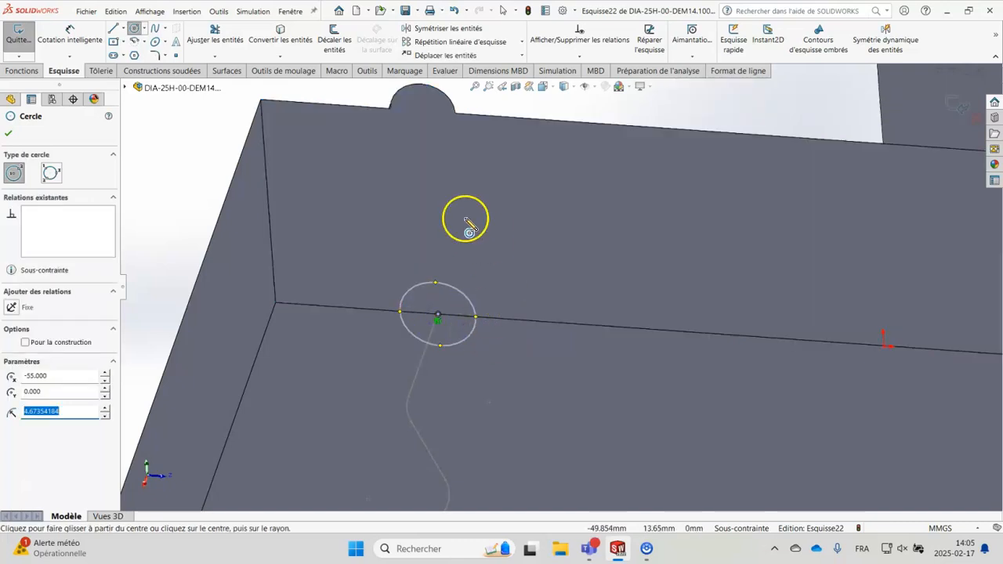
Step: Dimension the lower circle's diameter to 8 mm and exit the sketch
{"action": "left_click", "coordinate": [43, 41]}
{"action": "left_click", "coordinate": [469, 288]}
{"action": "left_click", "coordinate": [558, 251]}
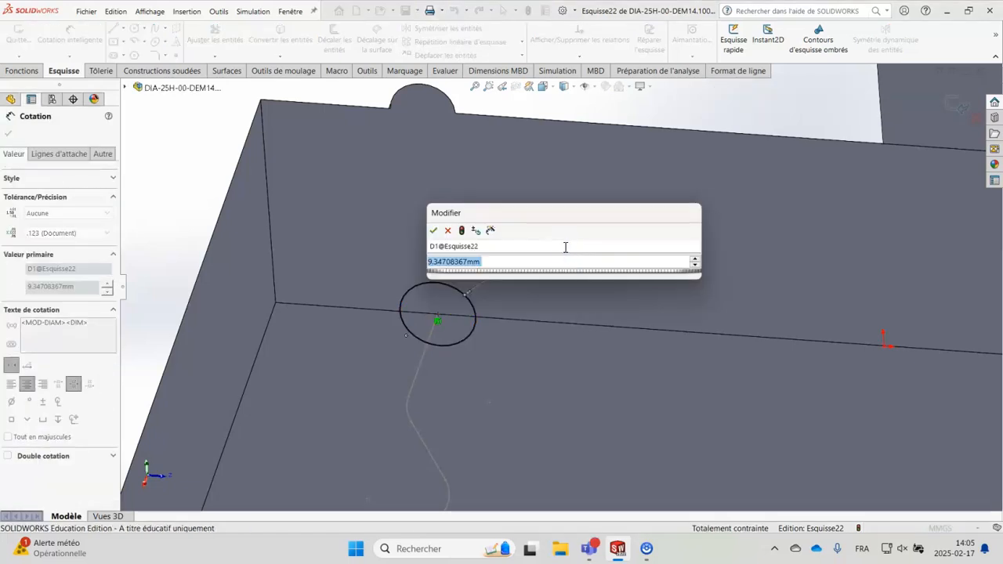
{"action": "type", "text": "8"}
{"action": "key", "text": "Return"}
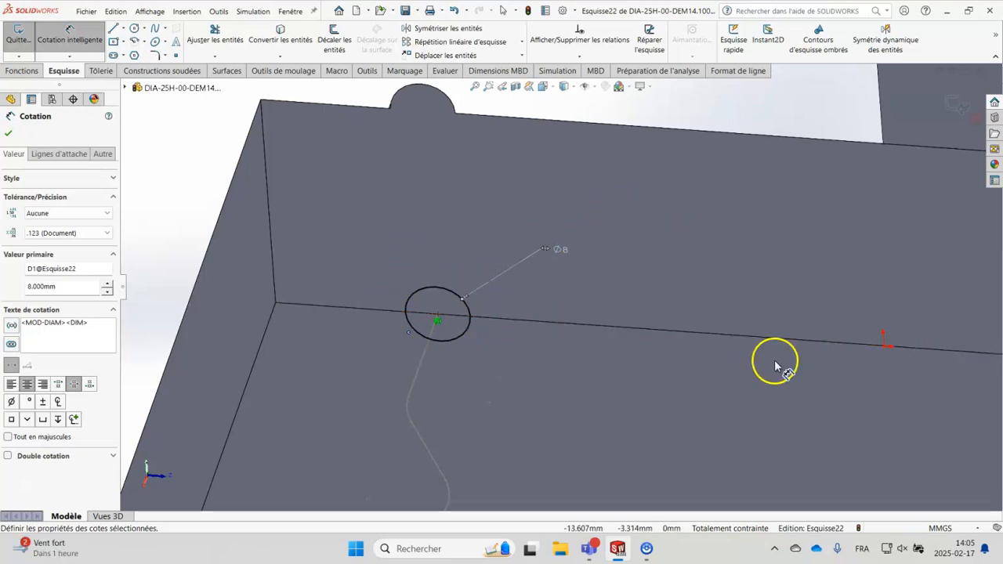
{"action": "left_click", "coordinate": [951, 103]}
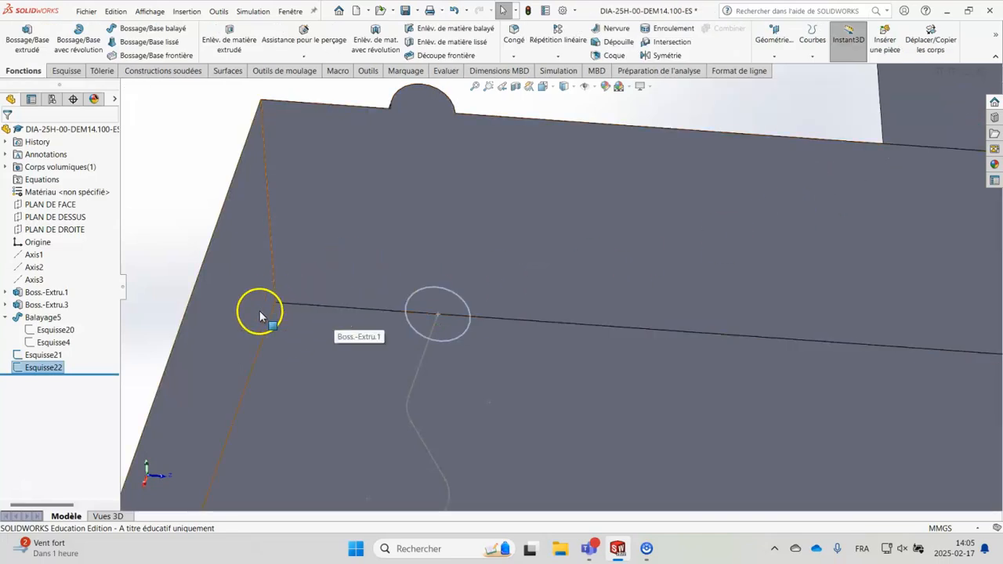
Step: Create a swept cut in the underside using the circle sketch Esquisse22 as profile and the projected wavy sketch Esquisse21 as path
{"action": "left_click", "coordinate": [52, 357], "text": "ctrl"}
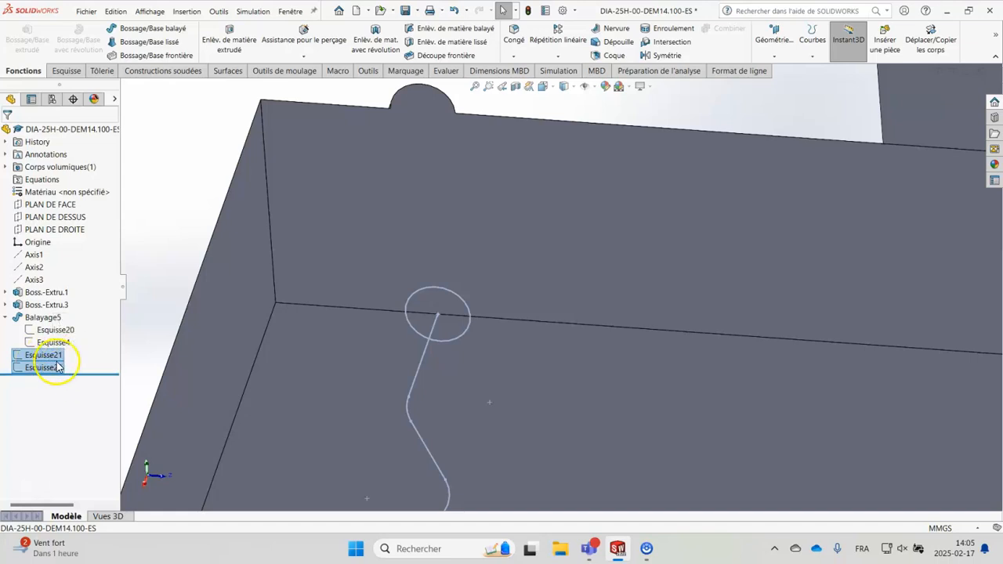
{"action": "left_click", "coordinate": [447, 33]}
{"action": "key", "text": "f"}
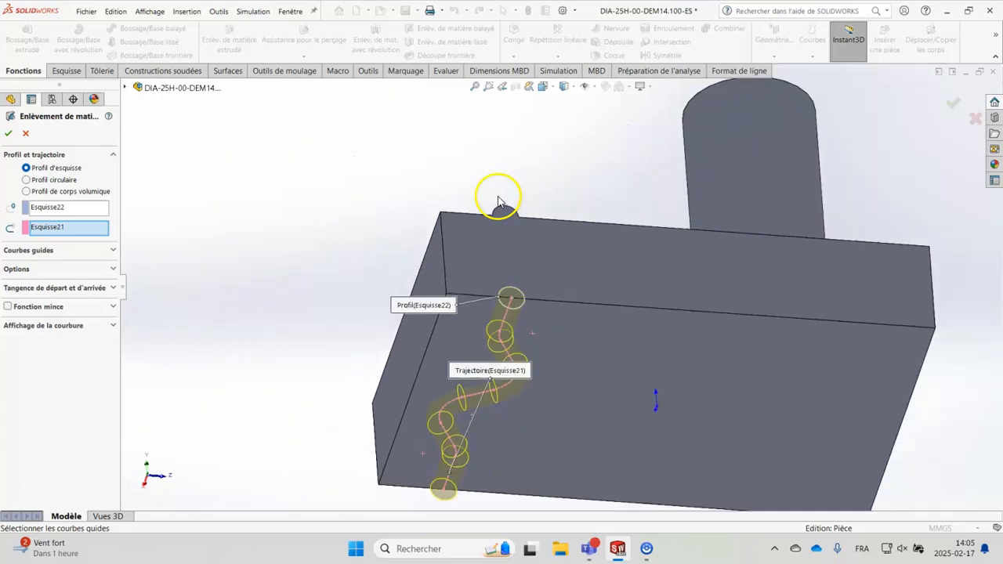
{"action": "middle_click_drag", "start_coordinate": [581, 302], "coordinate": [599, 318]}
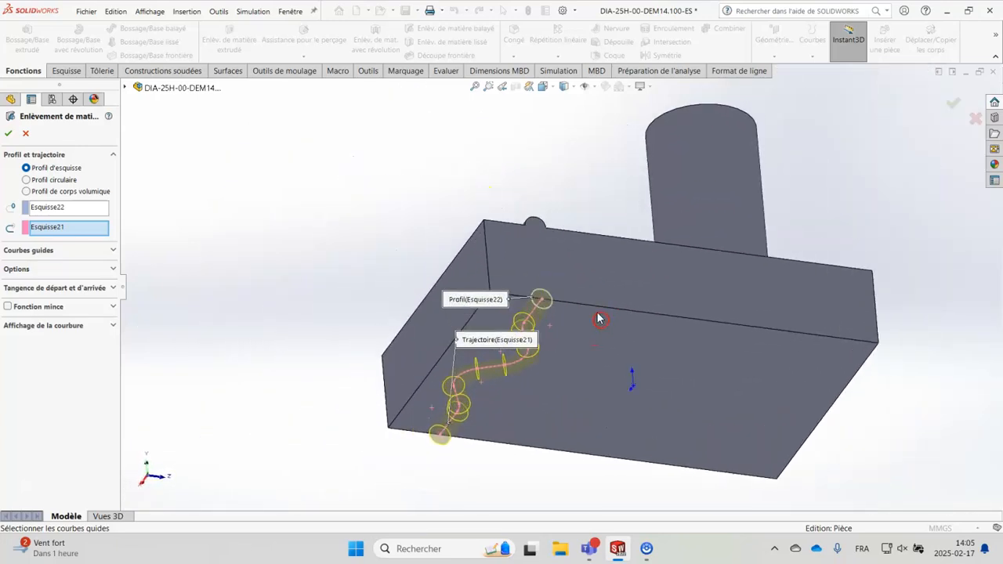
{"action": "mouse_move", "coordinate": [310, 350]}
{"action": "middle_mouse_down"}
{"action": "mouse_move", "coordinate": [334, 331]}
{"action": "mouse_move", "coordinate": [321, 337]}
{"action": "middle_mouse_up"}
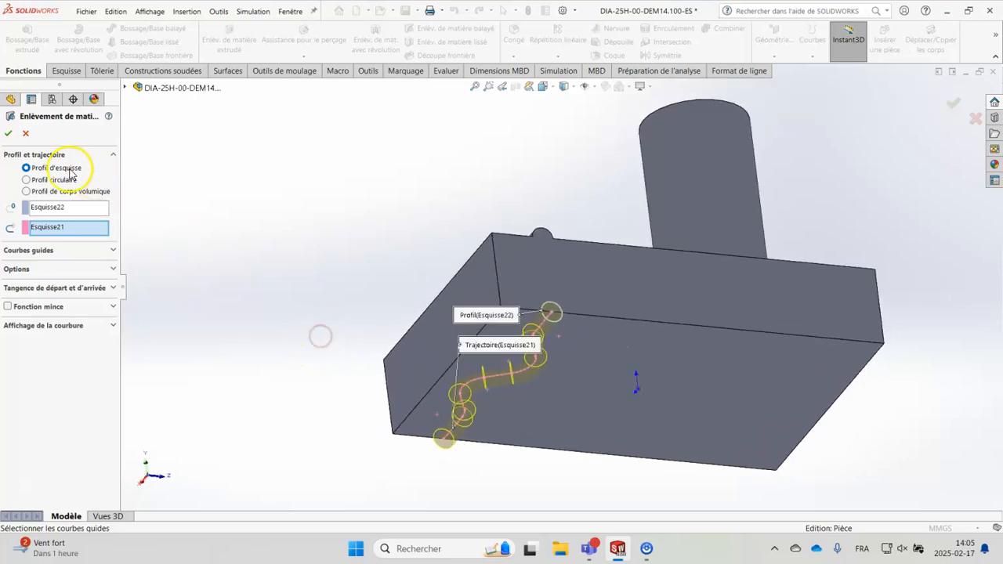
{"action": "left_click", "coordinate": [9, 134]}
Step: Examine the swept cut from several angles, checking its course along the underside and its openings on the side faces
{"action": "middle_click_drag", "start_coordinate": [331, 220], "coordinate": [333, 287]}
{"action": "left_click", "coordinate": [333, 287]}
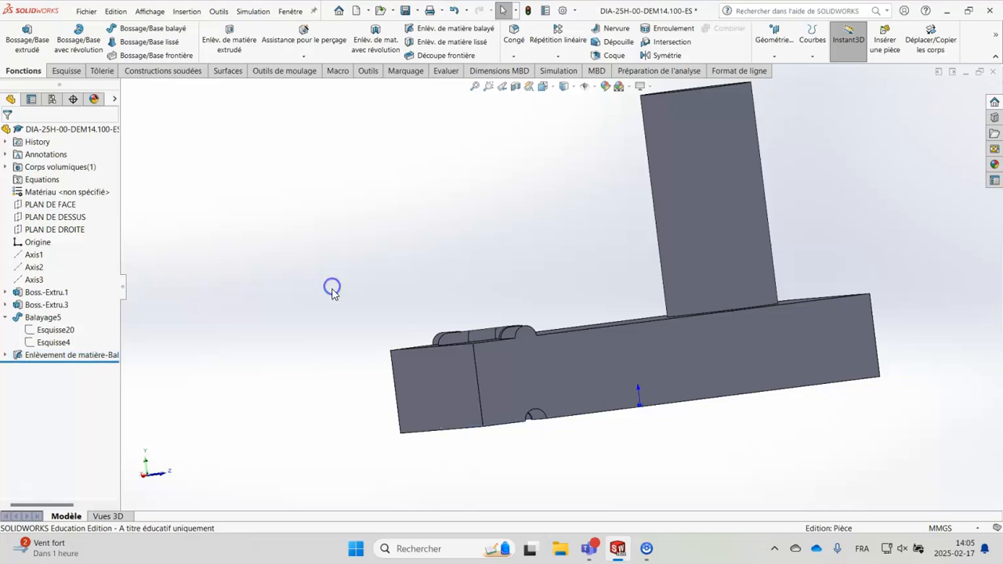
{"action": "middle_click_drag", "start_coordinate": [573, 457], "coordinate": [539, 354]}
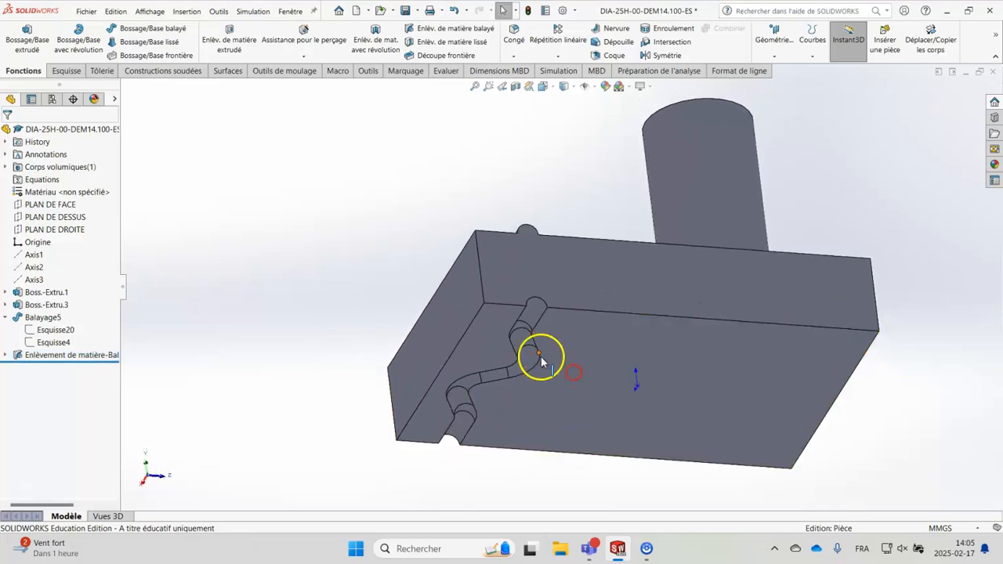
{"action": "scroll", "coordinate": [539, 353], "scroll_direction": "down", "scroll_amount": 3}
{"action": "mouse_move", "coordinate": [571, 298]}
{"action": "middle_mouse_down"}
{"action": "mouse_move", "coordinate": [552, 372]}
{"action": "mouse_move", "coordinate": [566, 316]}
{"action": "middle_mouse_up"}
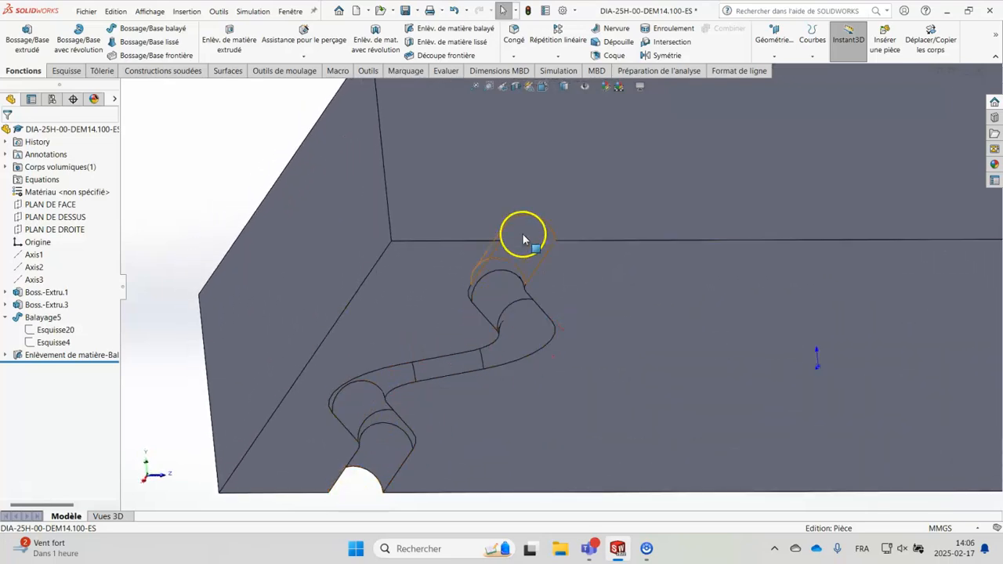
{"action": "scroll", "coordinate": [604, 260], "scroll_direction": "up", "scroll_amount": 2}
{"action": "middle_click_drag", "start_coordinate": [609, 248], "coordinate": [604, 306]}
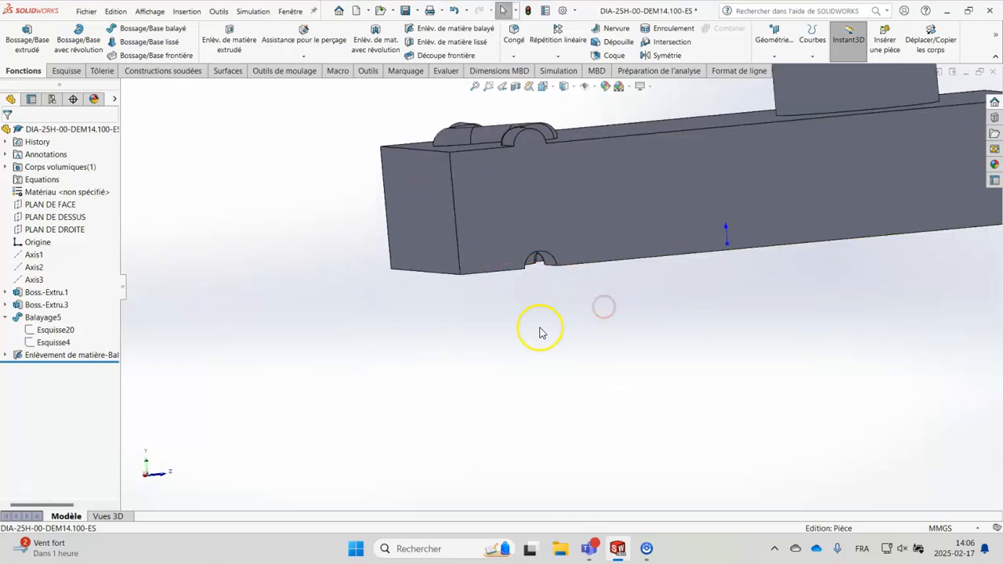
{"action": "middle_click_drag", "start_coordinate": [567, 323], "coordinate": [560, 301]}
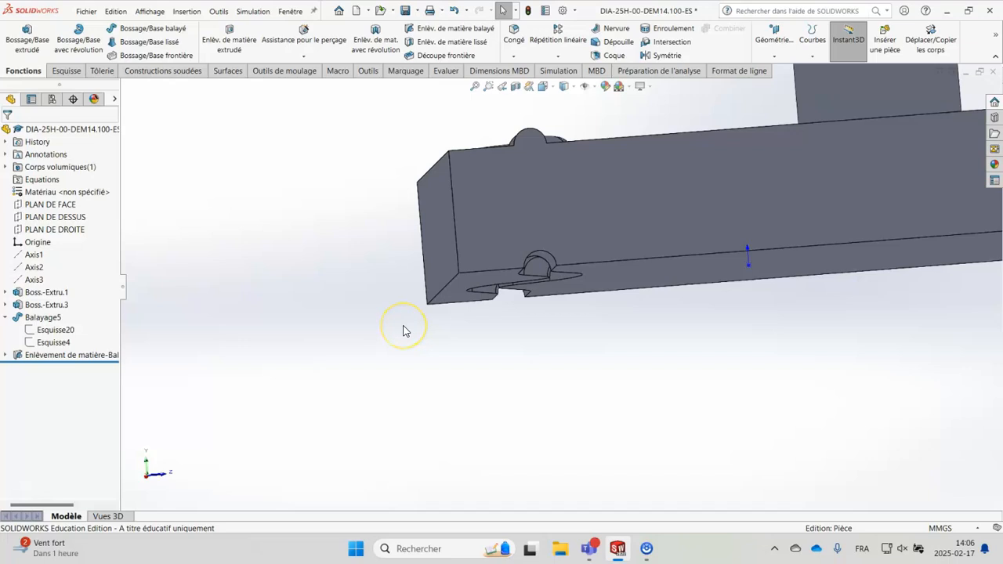
{"action": "scroll", "coordinate": [649, 345], "scroll_direction": "up", "scroll_amount": 3}
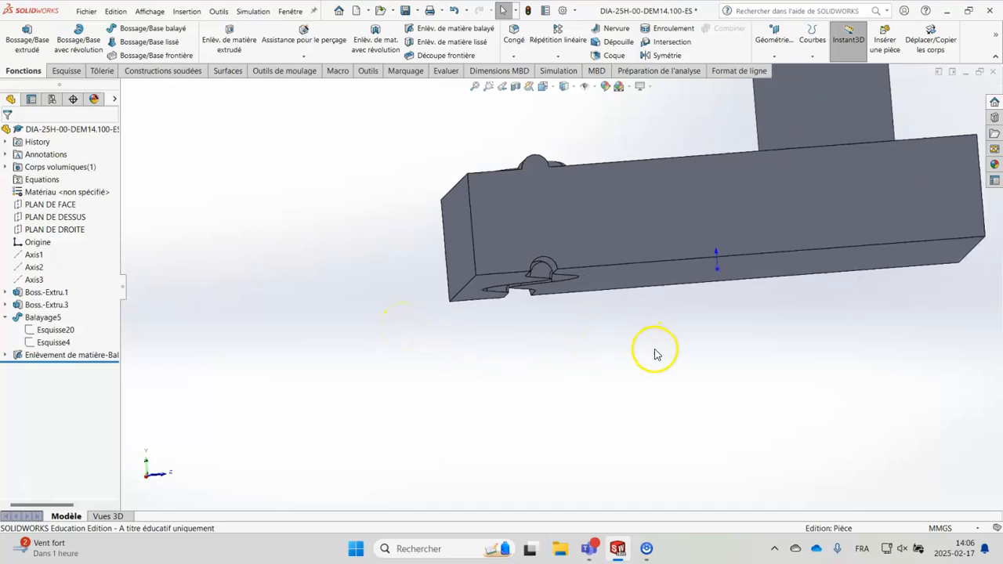
Step: Start a sketch on the cylinder's top face and convert its circular edge into a sketch circle
{"action": "middle_click_drag", "start_coordinate": [853, 195], "coordinate": [820, 305]}
{"action": "scroll", "coordinate": [828, 231], "scroll_direction": "up", "scroll_amount": 3}
{"action": "scroll", "coordinate": [706, 184], "scroll_direction": "down", "scroll_amount": 5}
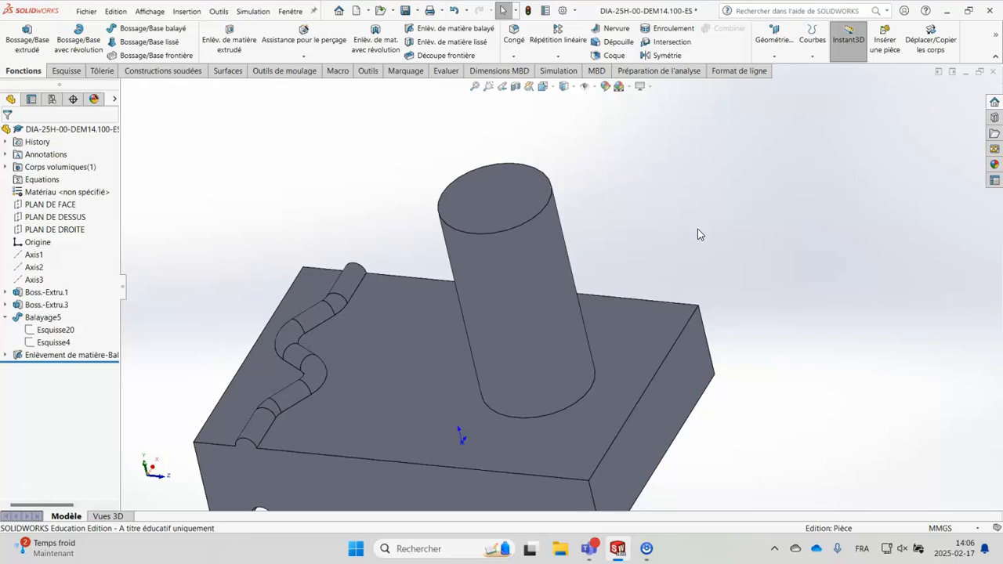
{"action": "left_click", "coordinate": [605, 353]}
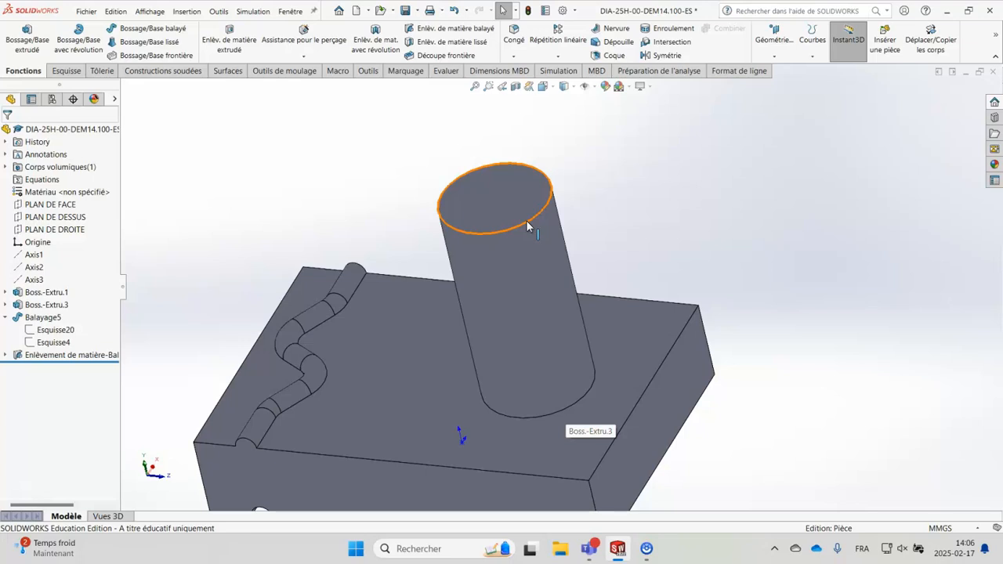
{"action": "left_click", "coordinate": [697, 221]}
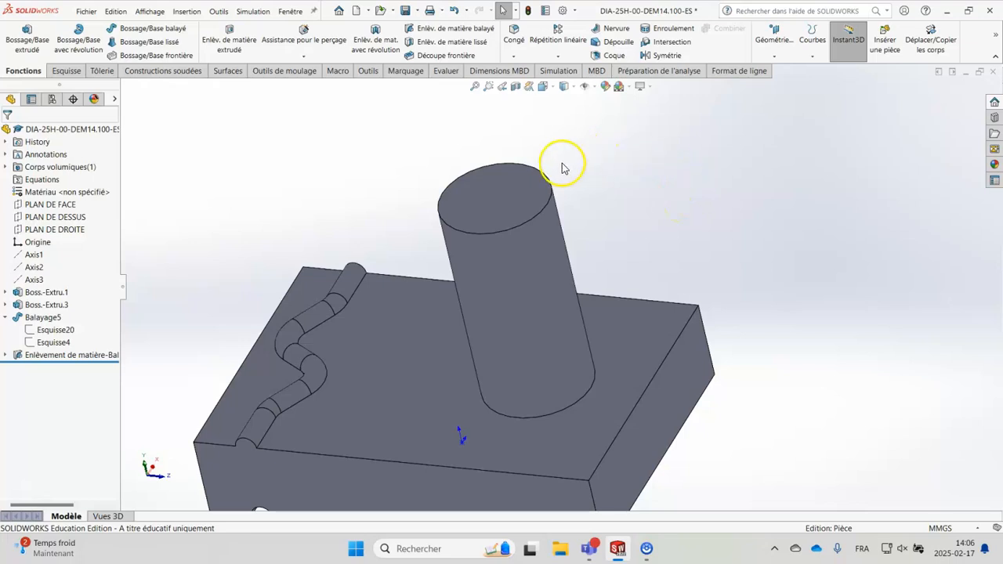
{"action": "left_click", "coordinate": [526, 200]}
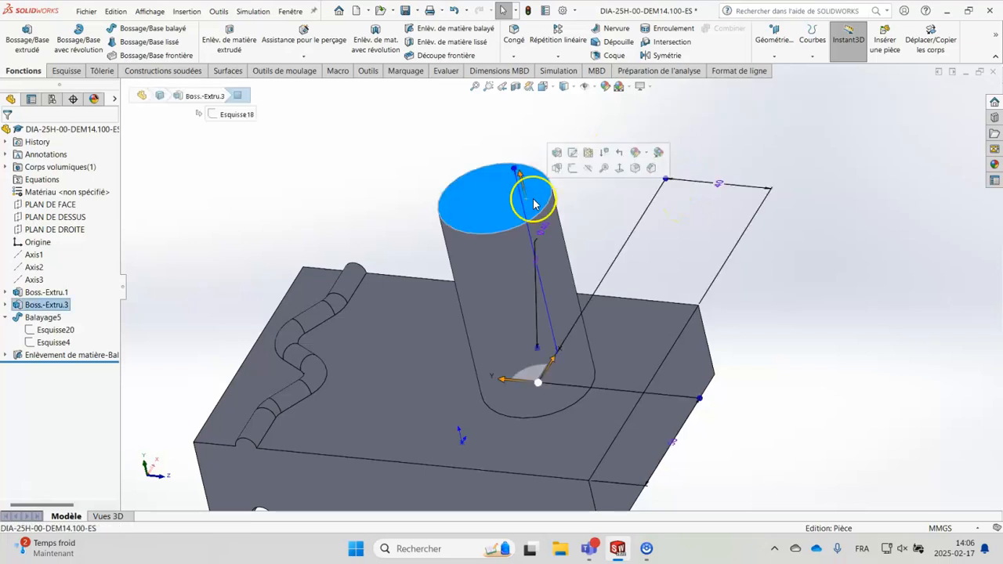
{"action": "left_click", "coordinate": [574, 169]}
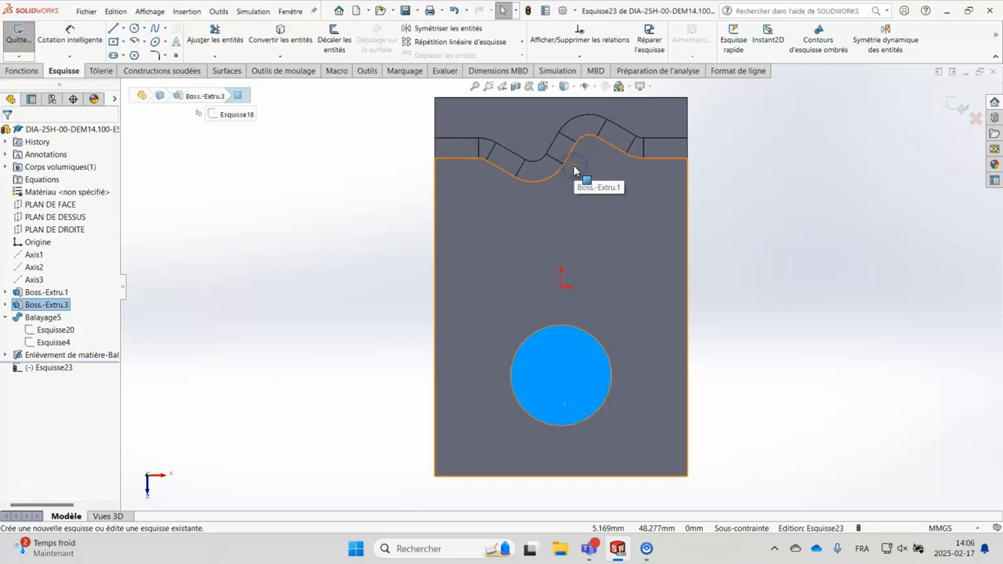
{"action": "left_click", "coordinate": [556, 327]}
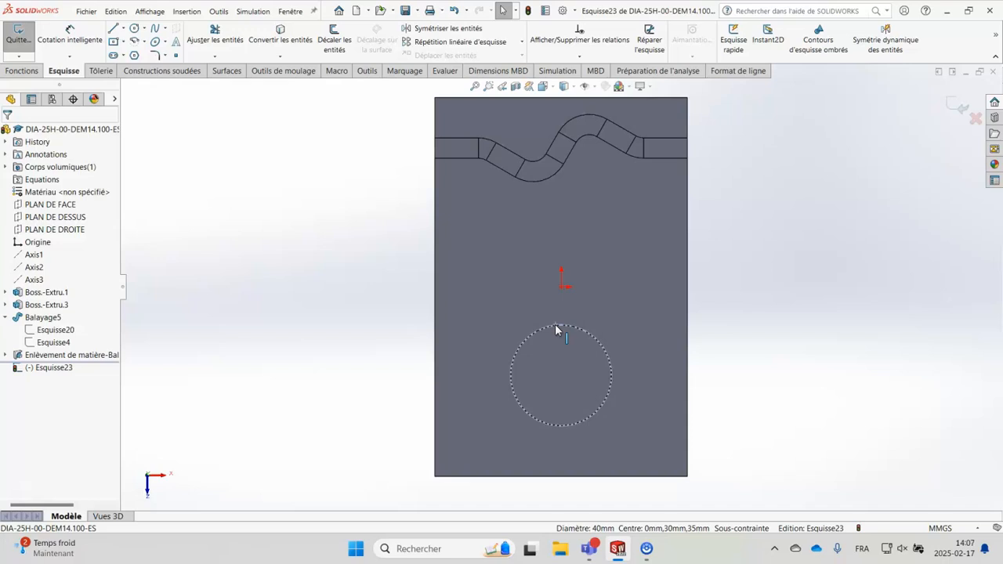
{"action": "left_click", "coordinate": [280, 39]}
Step: Start a Helix/Spiral from the converted circle, defined by pitch and revolutions (Pas et révolutions)
{"action": "middle_click_drag", "start_coordinate": [852, 394], "coordinate": [811, 383]}
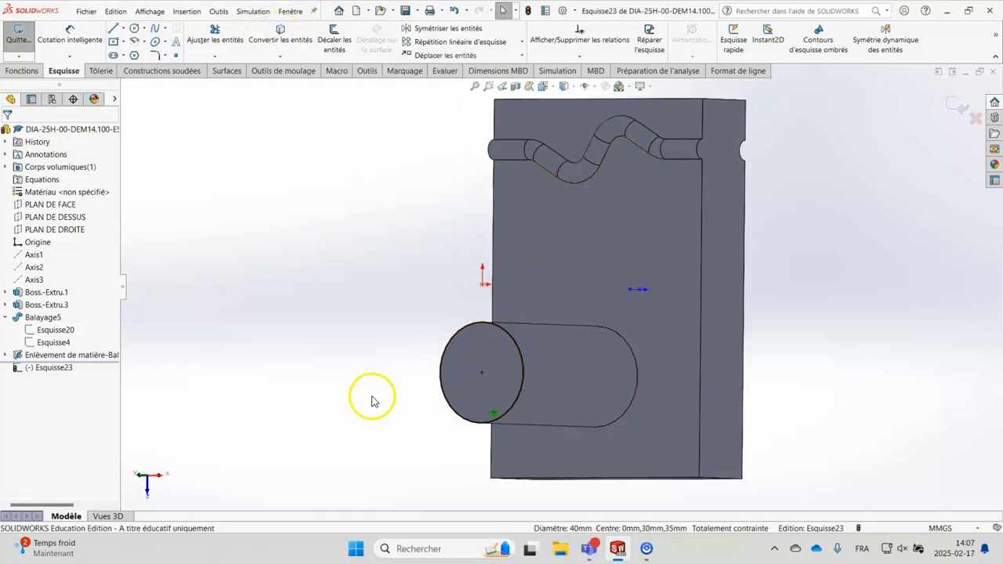
{"action": "mouse_move", "coordinate": [392, 332]}
{"action": "middle_mouse_down"}
{"action": "mouse_move", "coordinate": [374, 304]}
{"action": "mouse_move", "coordinate": [416, 311]}
{"action": "mouse_move", "coordinate": [409, 315]}
{"action": "middle_mouse_up"}
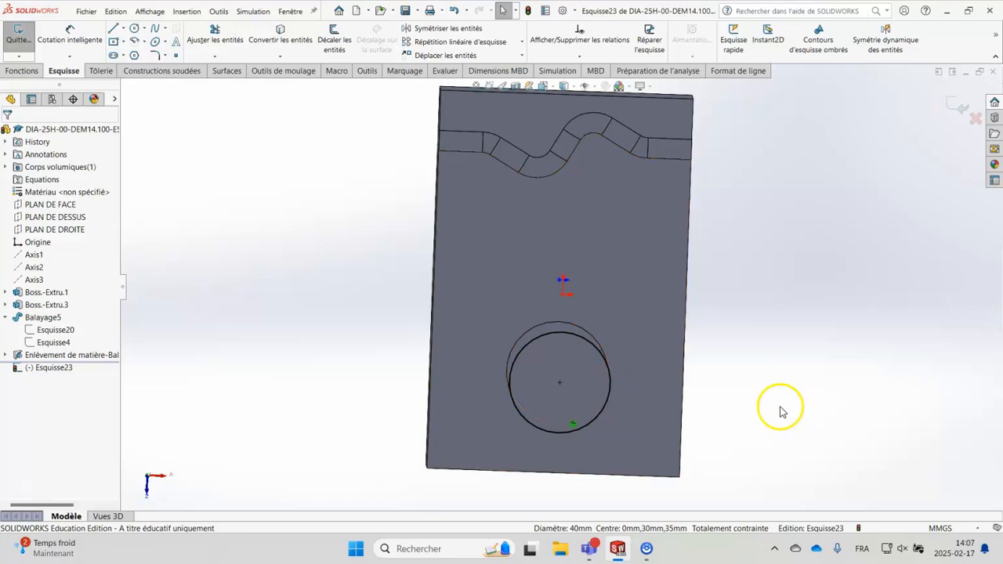
{"action": "scroll", "coordinate": [781, 408], "scroll_direction": "up", "scroll_amount": 1}
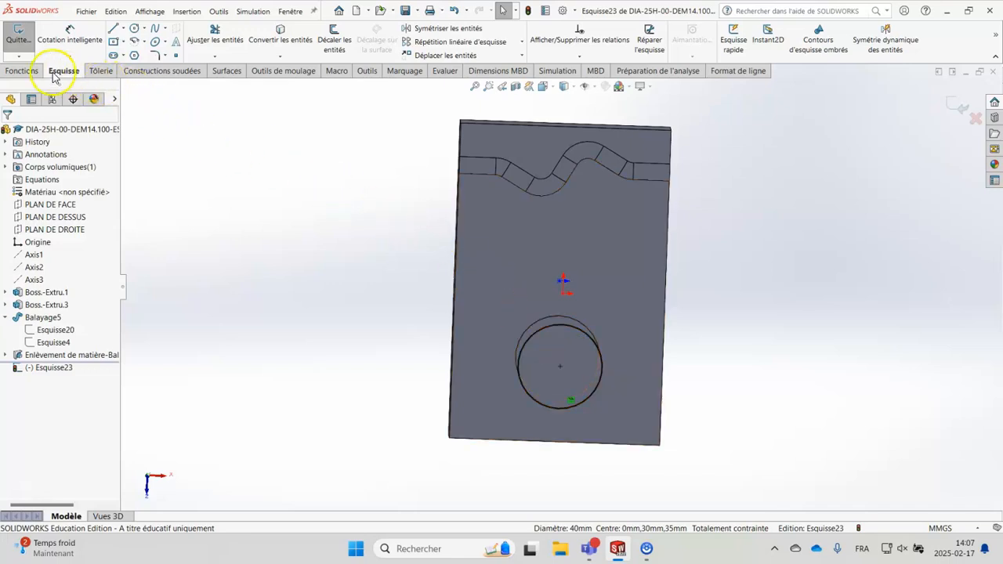
{"action": "left_click", "coordinate": [22, 71]}
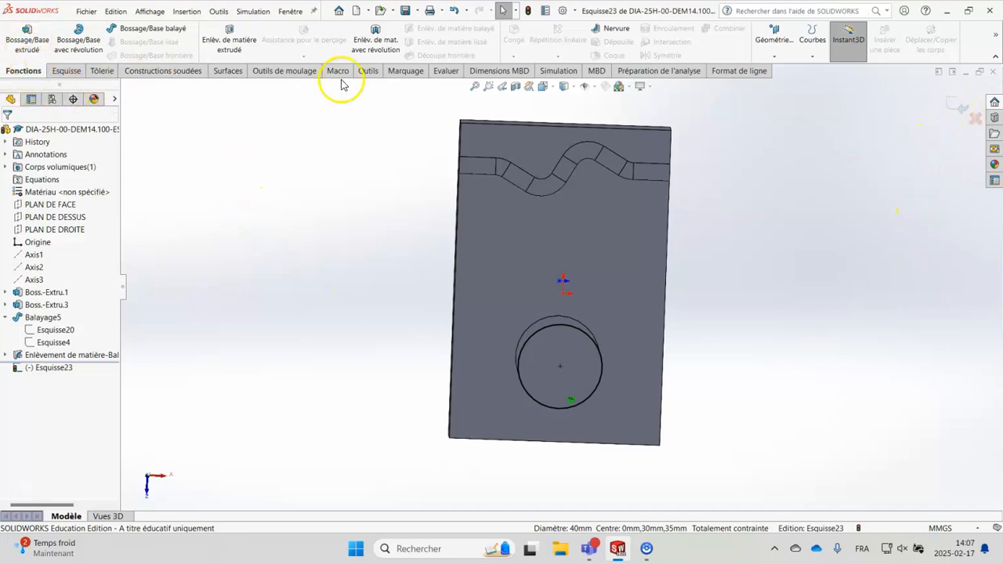
{"action": "left_click", "coordinate": [817, 49]}
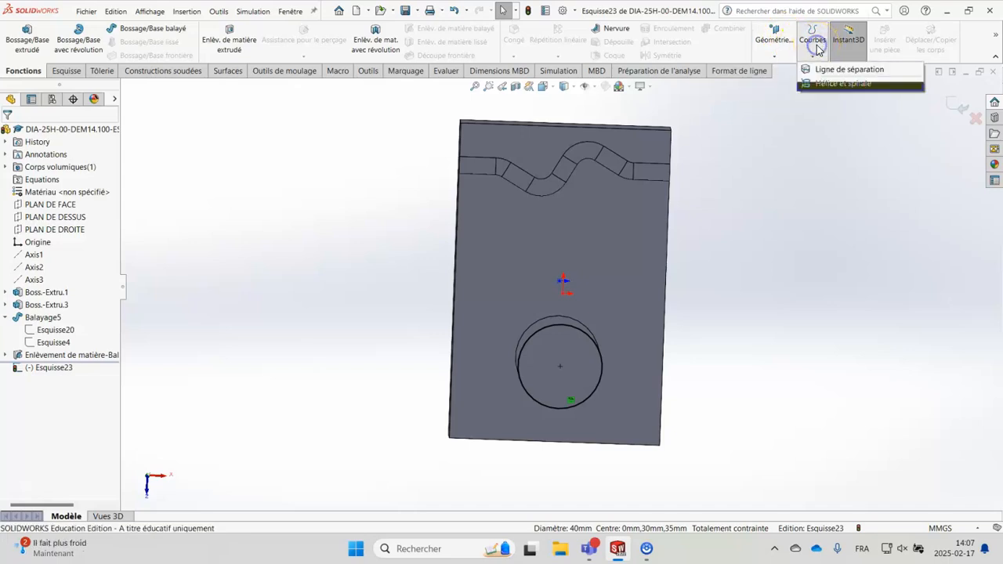
{"action": "left_click", "coordinate": [832, 84]}
{"action": "middle_click_drag", "start_coordinate": [788, 305], "coordinate": [728, 300]}
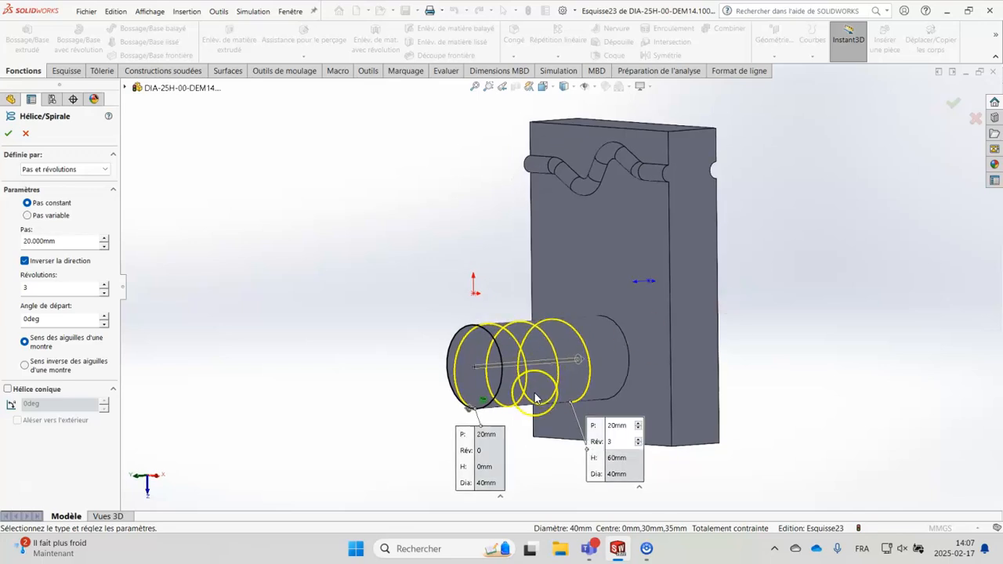
{"action": "scroll", "coordinate": [535, 398], "scroll_direction": "down", "scroll_amount": 3}
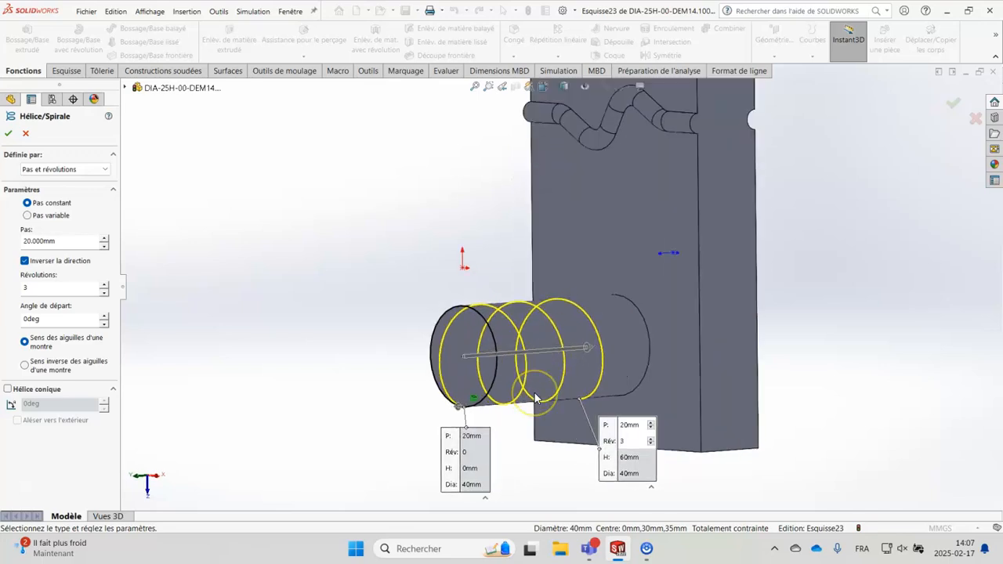
{"action": "left_click", "coordinate": [101, 170]}
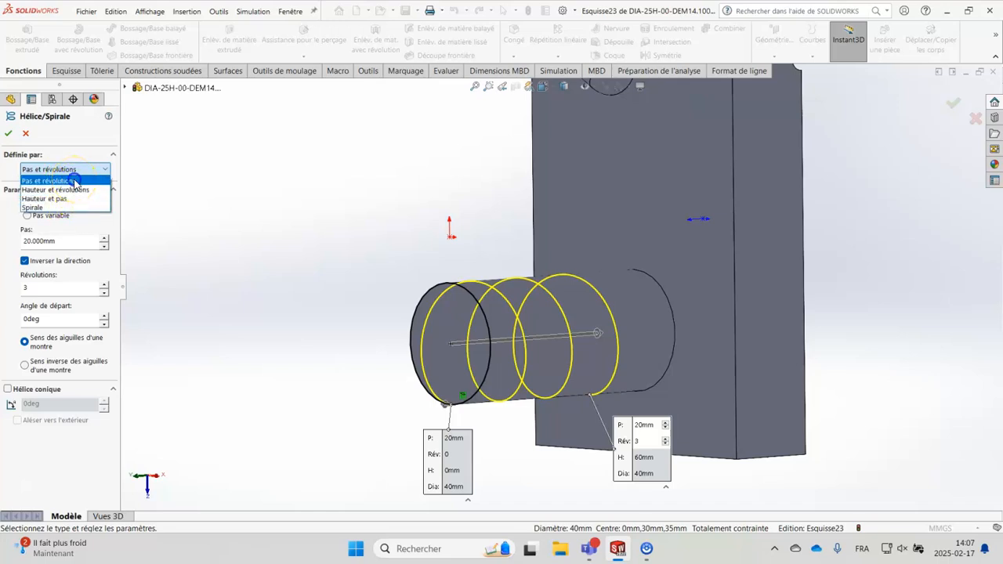
{"action": "left_click", "coordinate": [75, 183]}
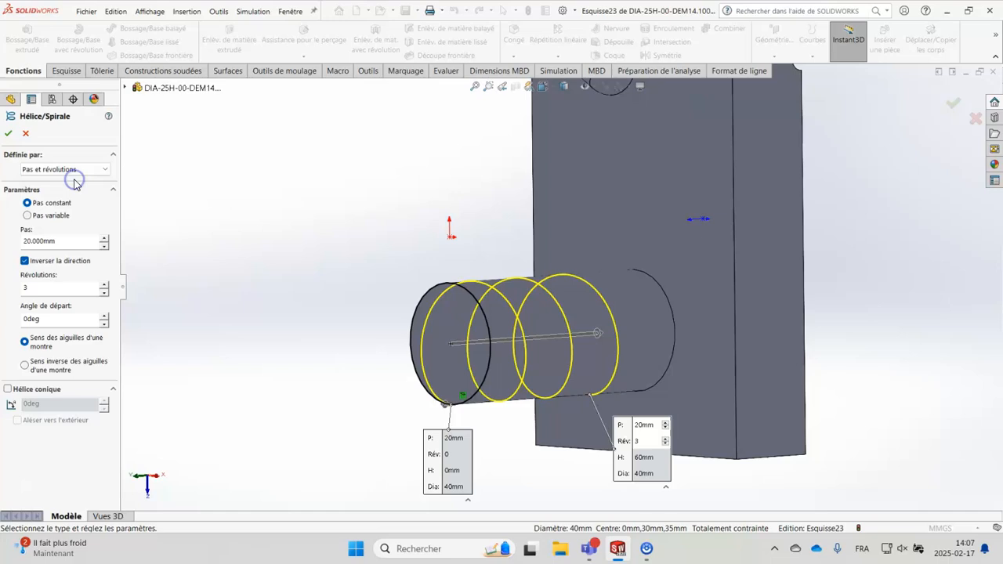
Step: Try helix pitches of 30 mm and 10 mm, and return the constant pitch to 20 mm
{"action": "left_click", "coordinate": [103, 238]}
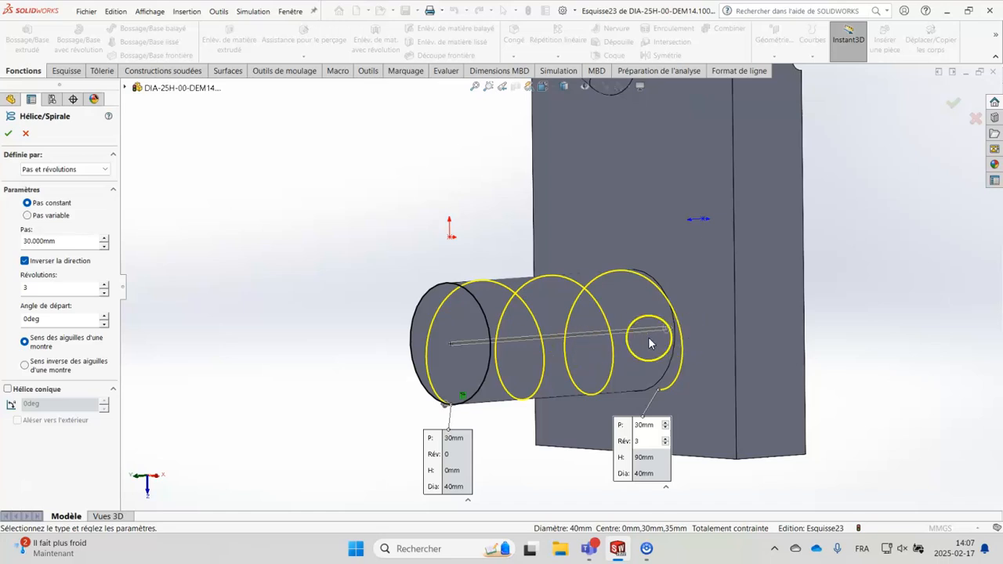
{"action": "scroll", "coordinate": [577, 343], "scroll_direction": "down", "scroll_amount": 3}
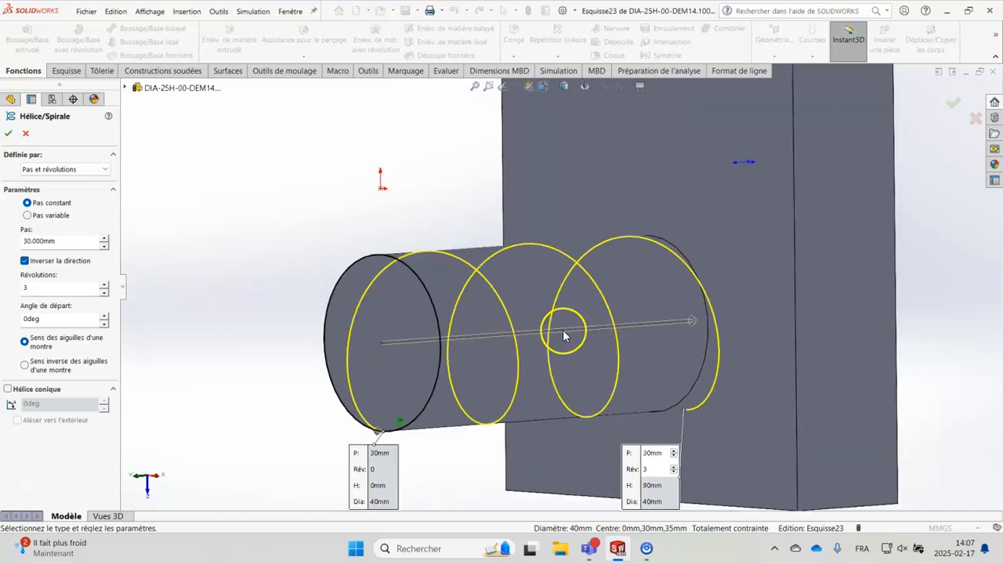
{"action": "left_click", "coordinate": [103, 245]}
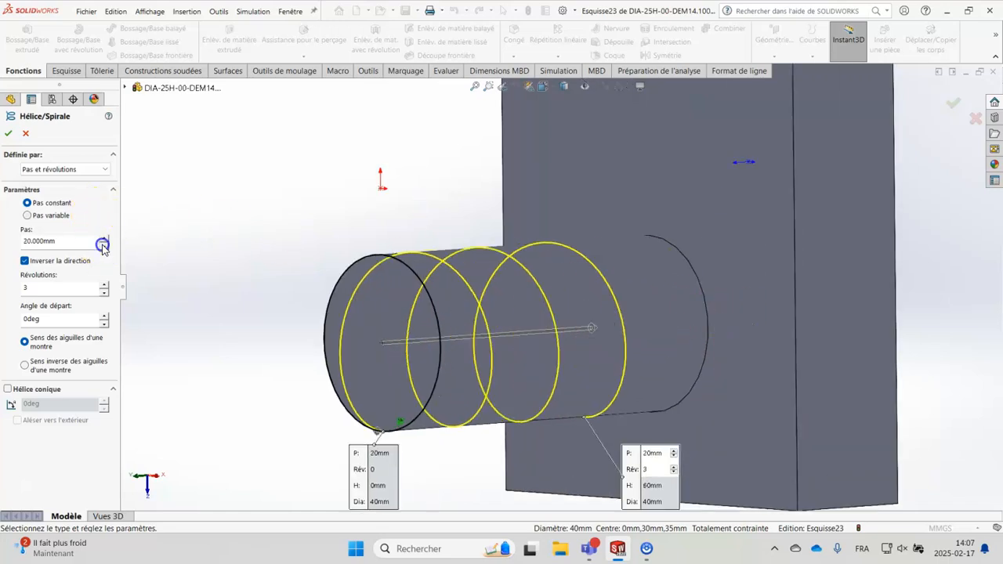
{"action": "left_click", "coordinate": [103, 246]}
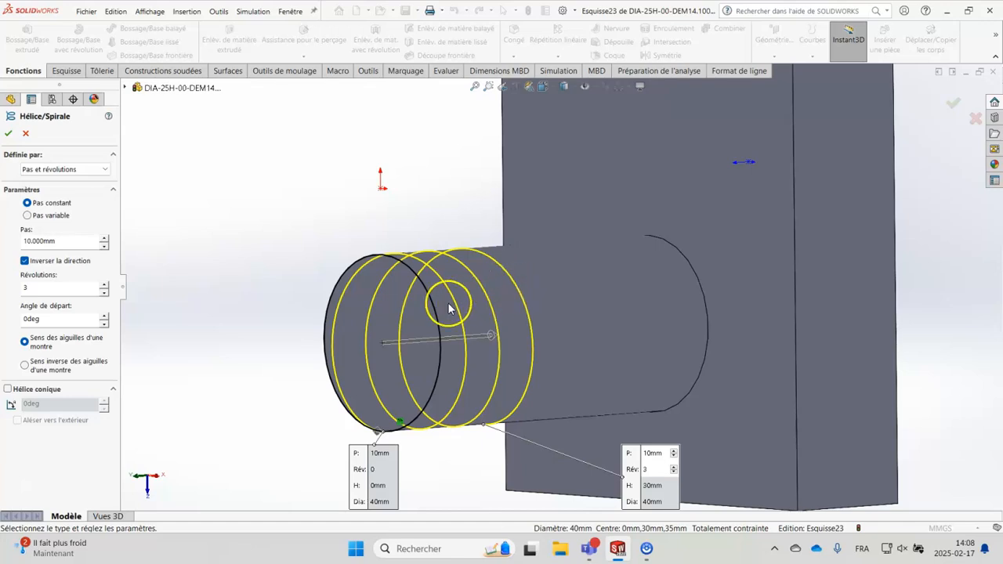
{"action": "left_click", "coordinate": [105, 238]}
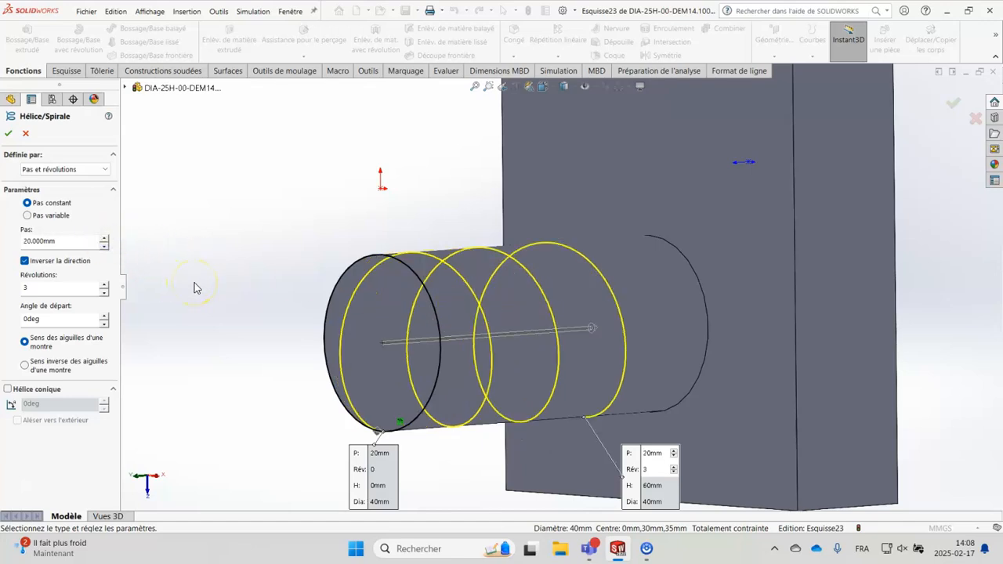
{"action": "scroll", "coordinate": [197, 288], "scroll_direction": "up", "scroll_amount": 1}
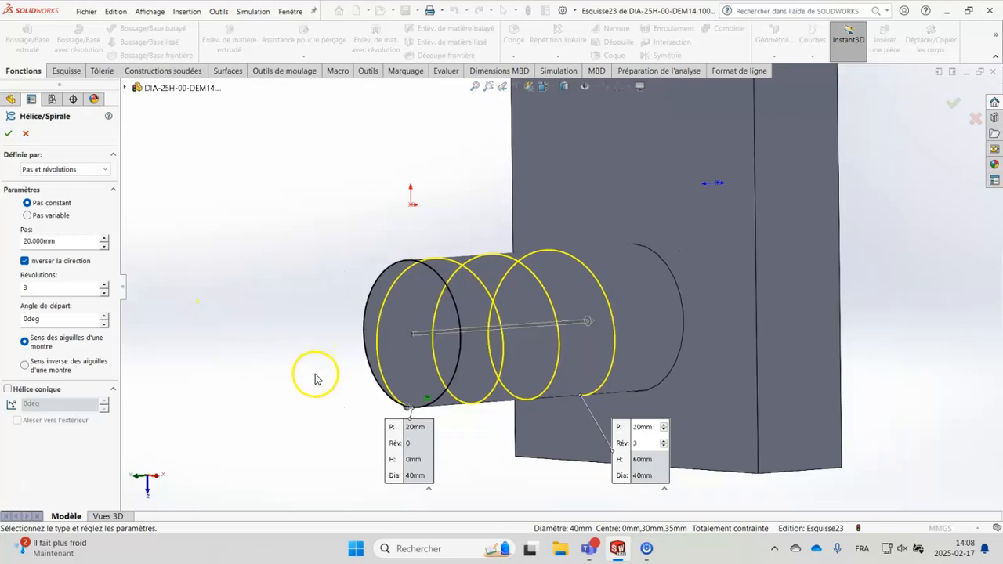
Step: Set the helix around the cylinder to 4.5 revolutions and create the curve
{"action": "middle_click_drag", "start_coordinate": [520, 421], "coordinate": [584, 415]}
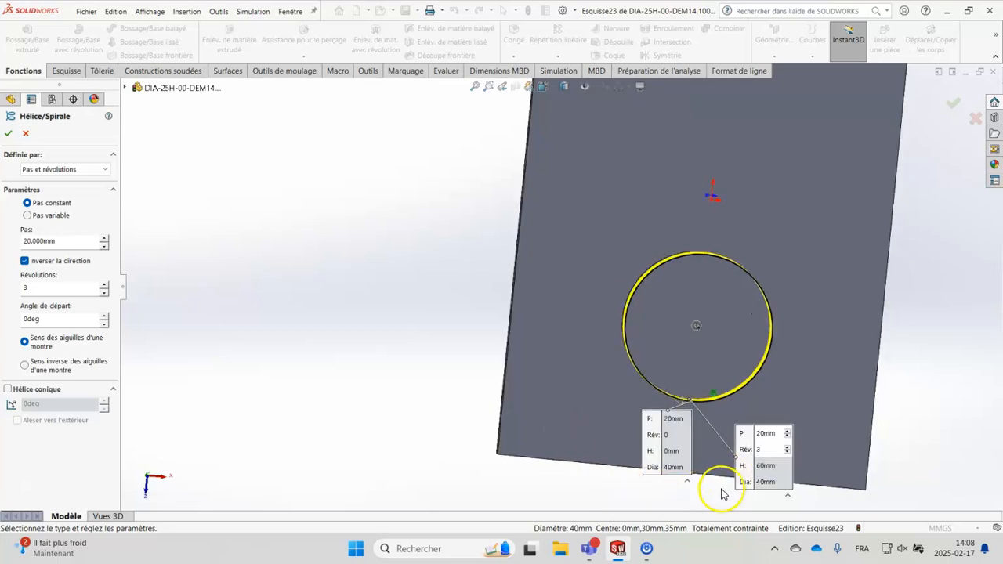
{"action": "scroll", "coordinate": [722, 494], "scroll_direction": "down", "scroll_amount": 1}
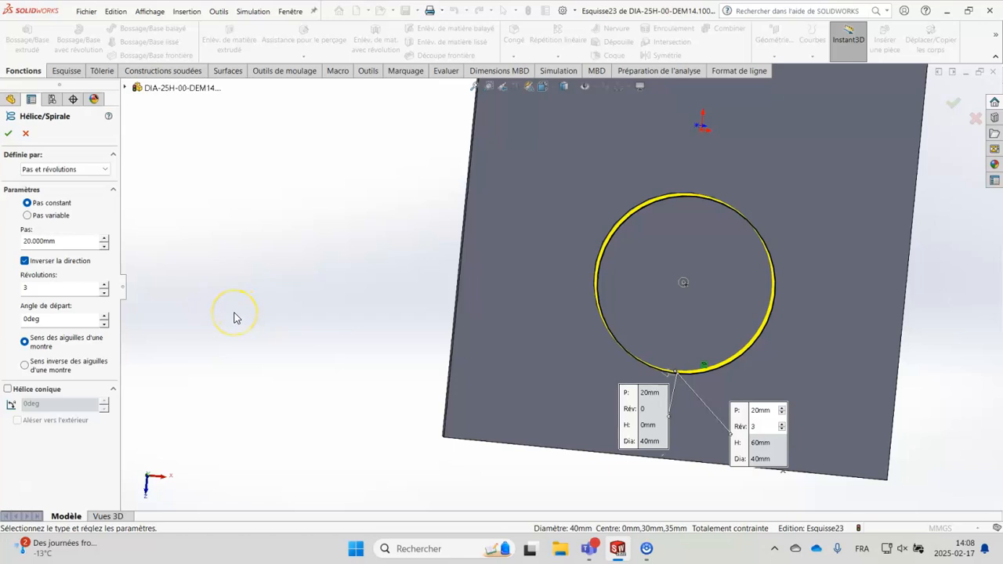
{"action": "middle_click_drag", "start_coordinate": [273, 314], "coordinate": [272, 251]}
{"action": "mouse_move", "coordinate": [333, 324]}
{"action": "middle_mouse_down"}
{"action": "mouse_move", "coordinate": [325, 316]}
{"action": "mouse_move", "coordinate": [318, 324]}
{"action": "middle_mouse_up"}
{"action": "left_click", "coordinate": [104, 284]}
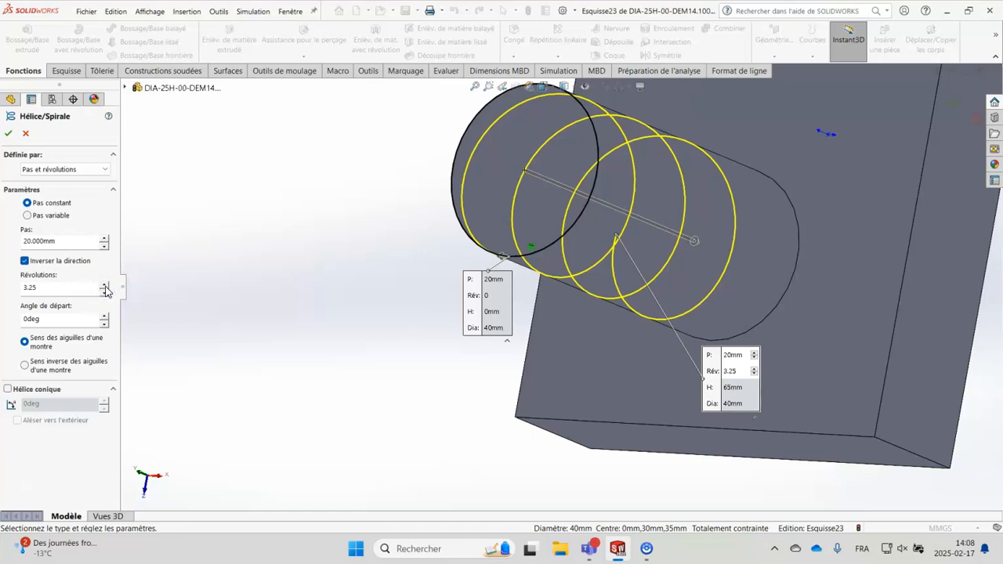
{"action": "left_click", "coordinate": [104, 285]}
{"action": "left_click", "coordinate": [104, 284]}
{"action": "left_click", "coordinate": [104, 285]}
{"action": "middle_click_drag", "start_coordinate": [314, 366], "coordinate": [356, 305]}
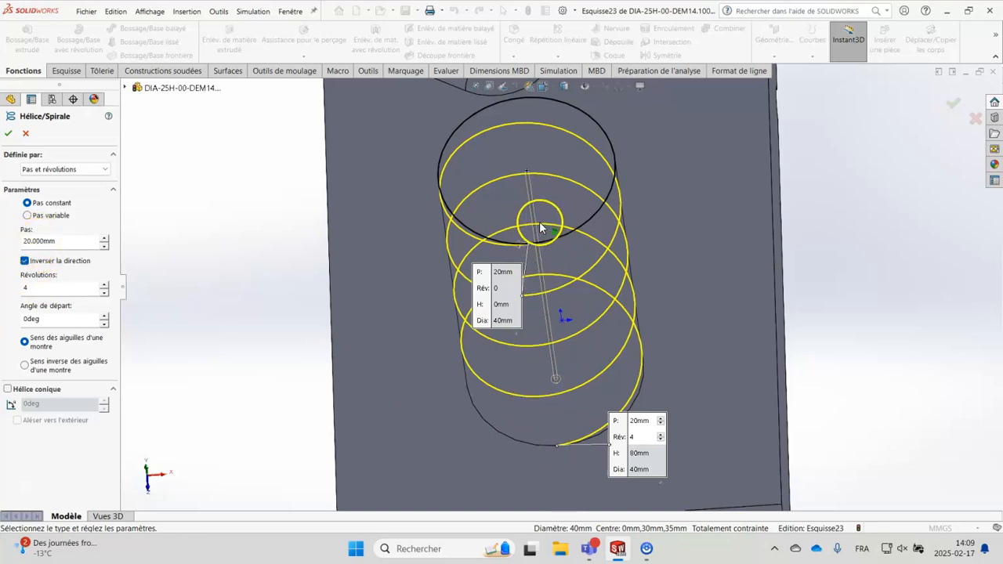
{"action": "middle_click_drag", "start_coordinate": [391, 415], "coordinate": [383, 397]}
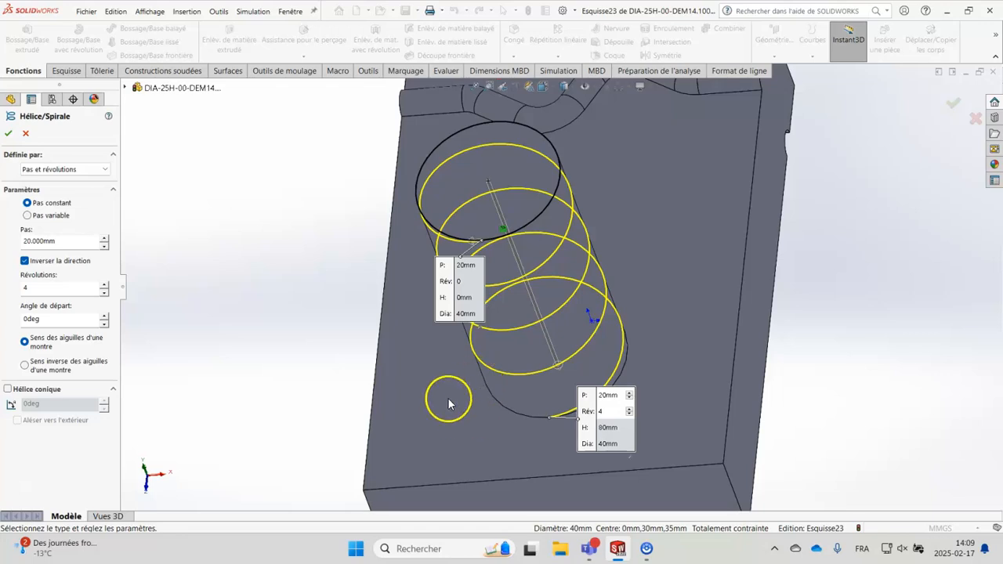
{"action": "left_click", "coordinate": [103, 286]}
{"action": "left_click", "coordinate": [103, 286]}
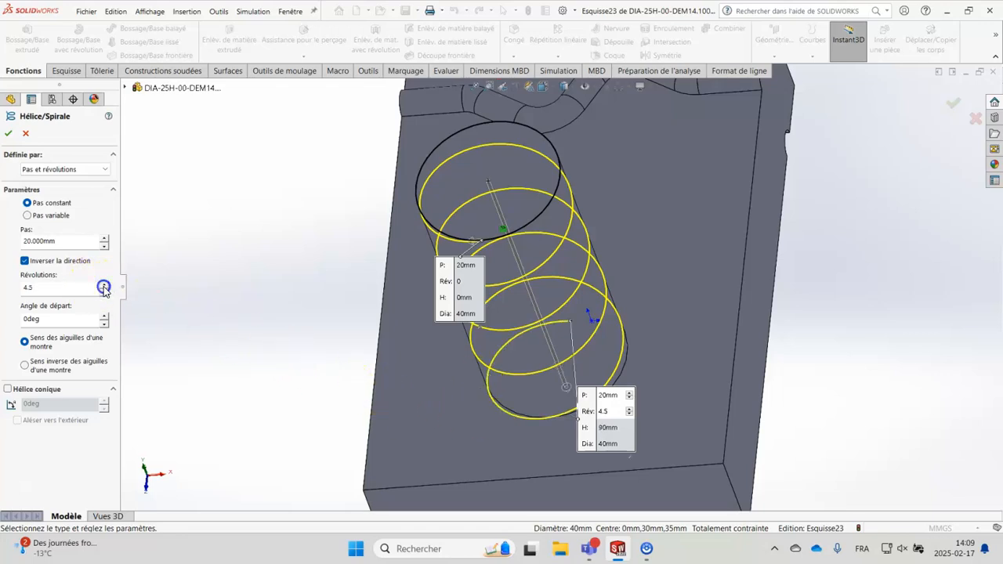
{"action": "middle_click_drag", "start_coordinate": [172, 329], "coordinate": [259, 353]}
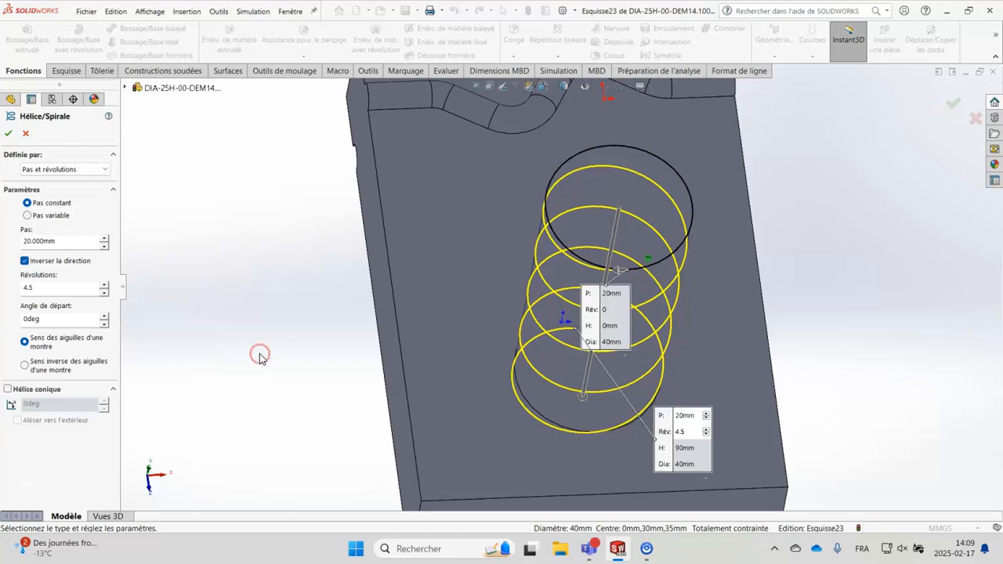
{"action": "left_click", "coordinate": [258, 342]}
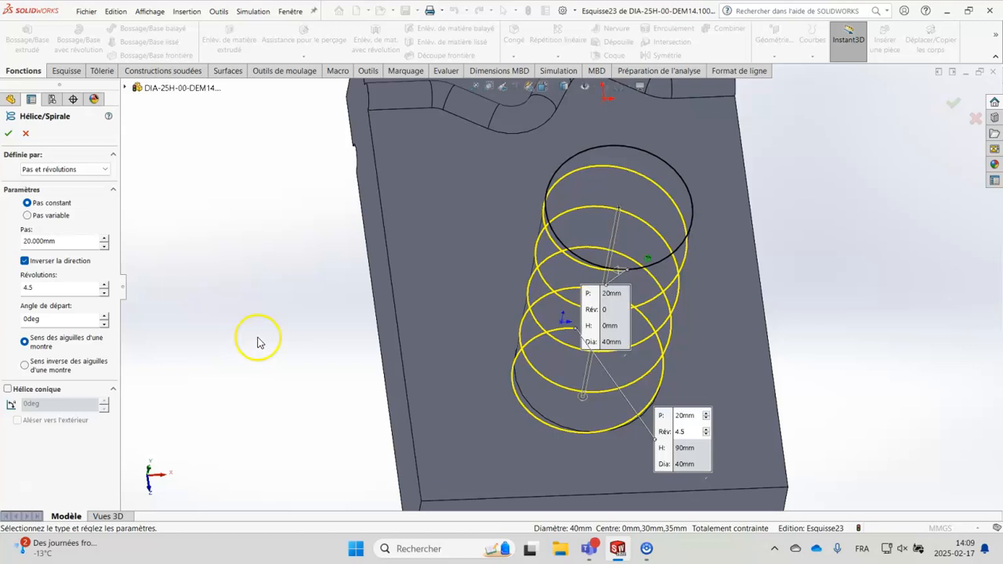
{"action": "left_click", "coordinate": [9, 136]}
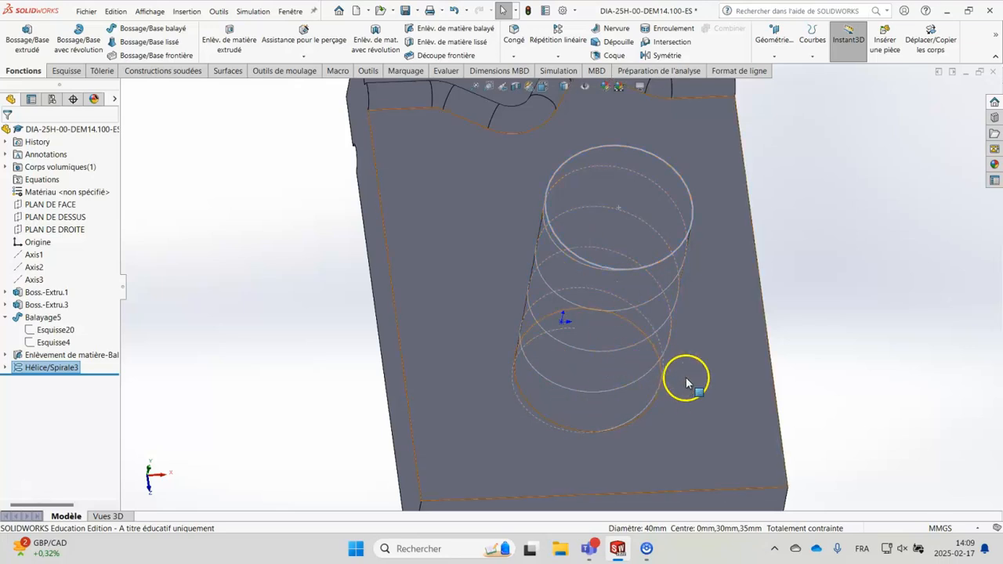
Step: On PLAN DE DROITE, sketch a circle about 8.5 mm in diameter centred on the helix's start at the cylinder's upper corner
{"action": "middle_click_drag", "start_coordinate": [873, 354], "coordinate": [860, 345]}
{"action": "left_click", "coordinate": [639, 262]}
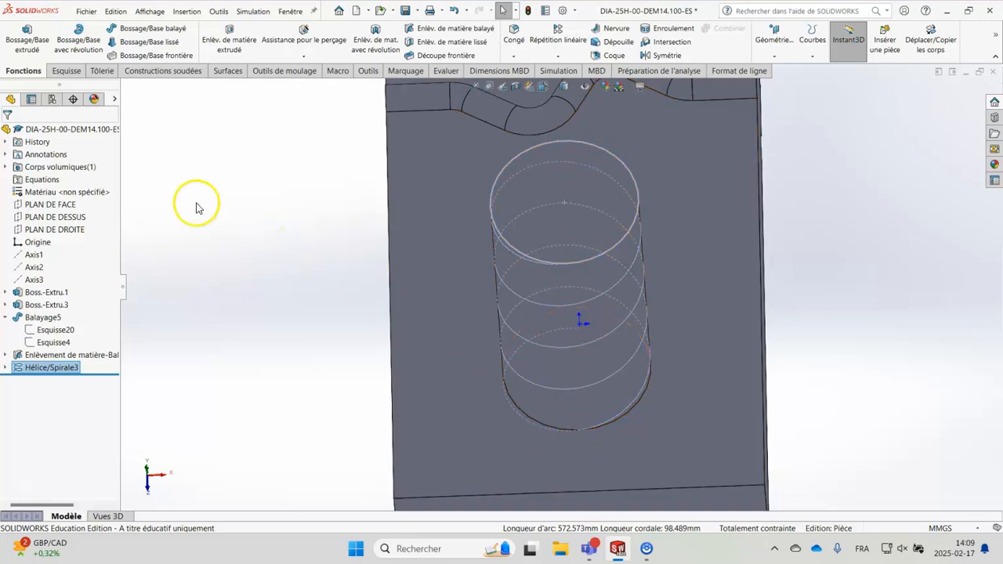
{"action": "left_click", "coordinate": [62, 230]}
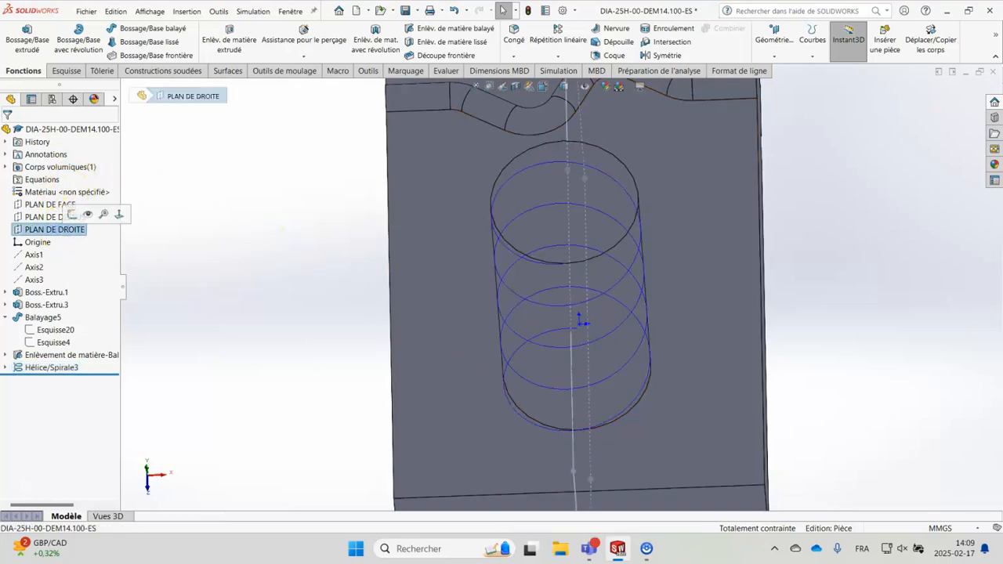
{"action": "left_click", "coordinate": [71, 215]}
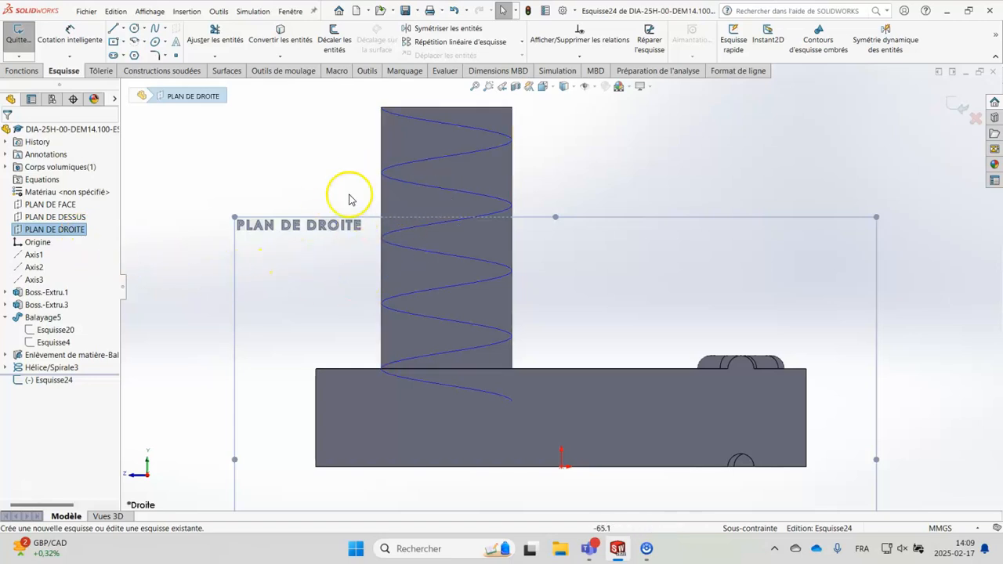
{"action": "scroll", "coordinate": [358, 105], "scroll_direction": "down", "scroll_amount": 4}
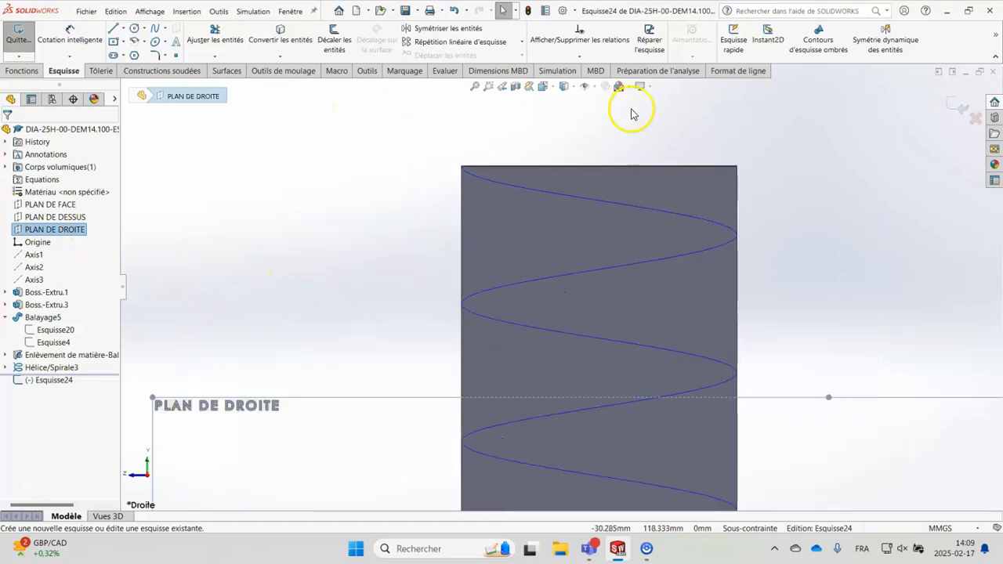
{"action": "left_click", "coordinate": [135, 29]}
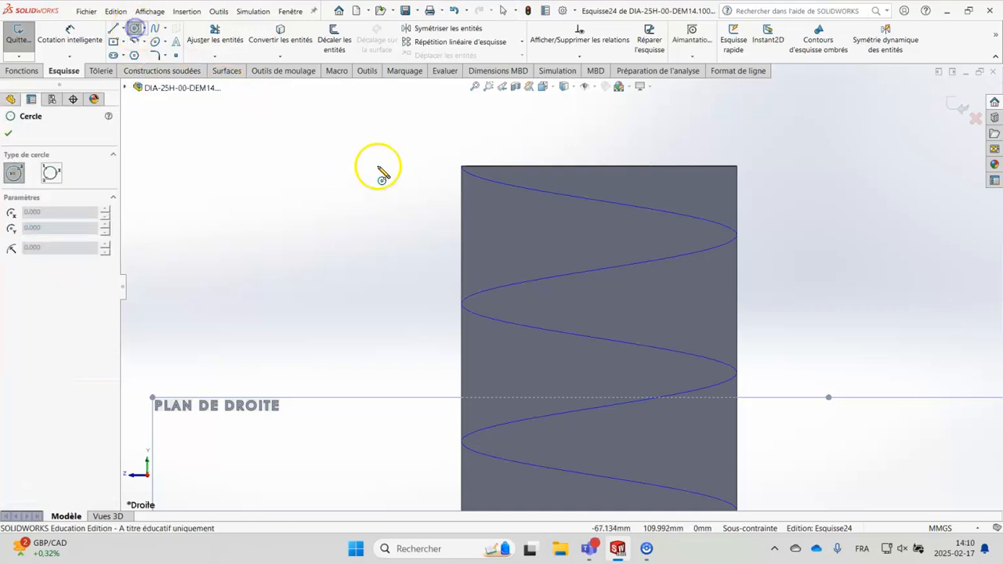
{"action": "left_click", "coordinate": [462, 167]}
{"action": "left_click", "coordinate": [443, 182]}
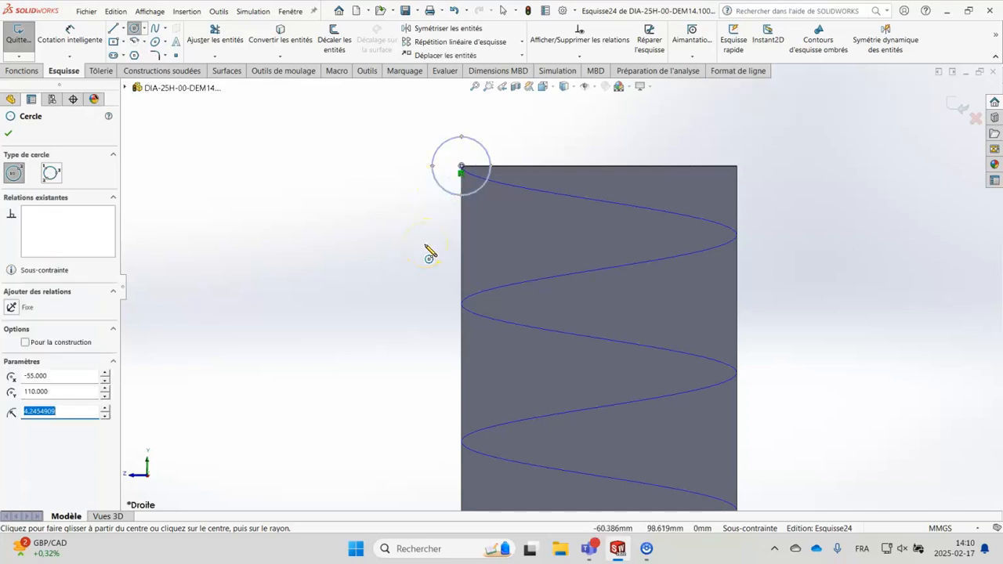
Step: Dimension the circle's diameter to 8 mm and exit the sketch
{"action": "left_click", "coordinate": [70, 35]}
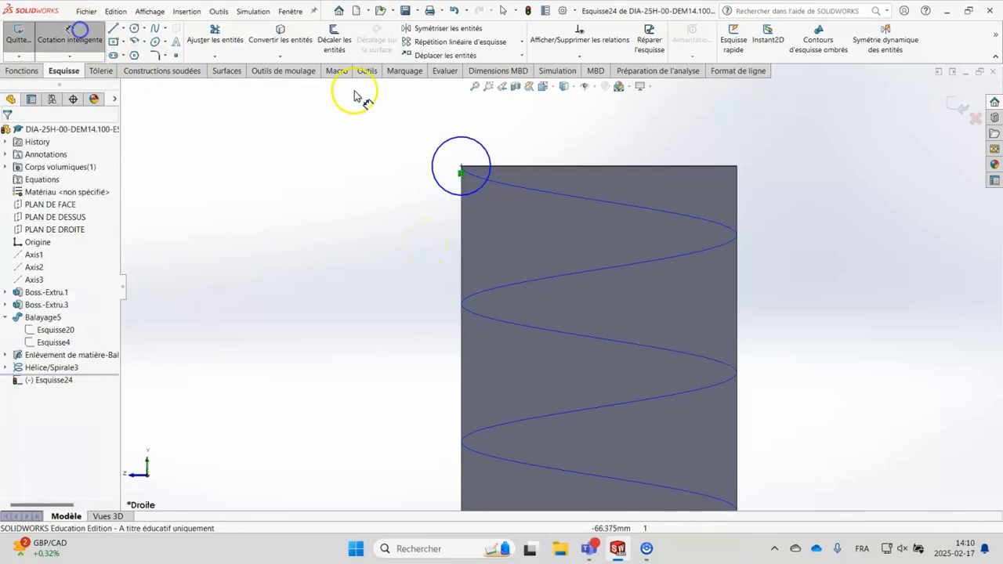
{"action": "left_click", "coordinate": [438, 152]}
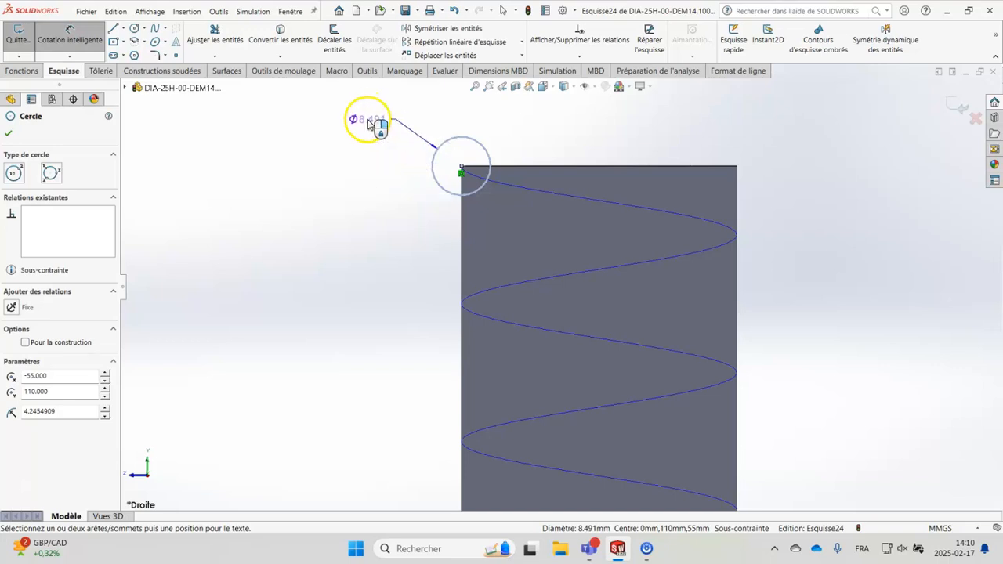
{"action": "left_click", "coordinate": [367, 119]}
{"action": "type", "text": "8"}
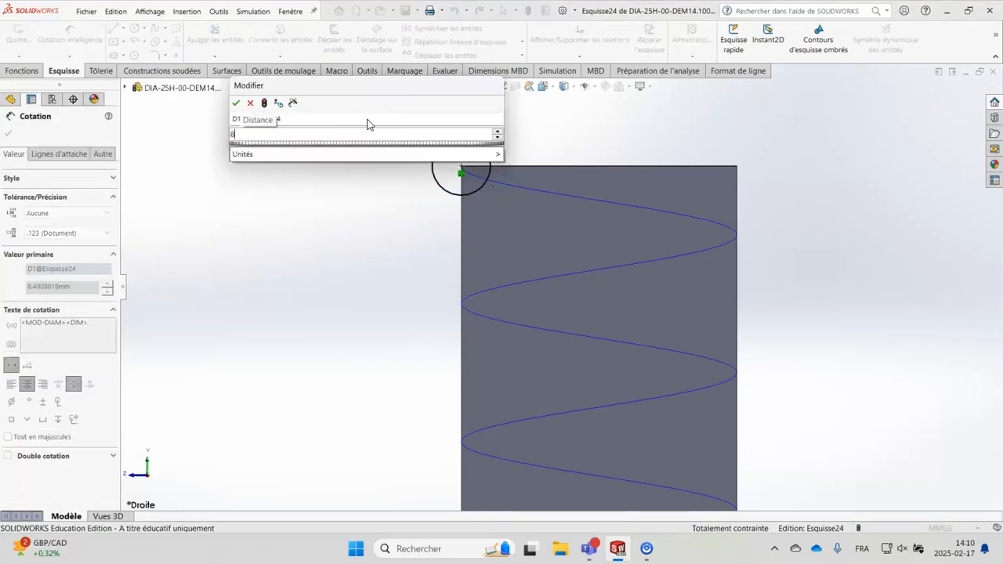
{"action": "key", "text": "Return"}
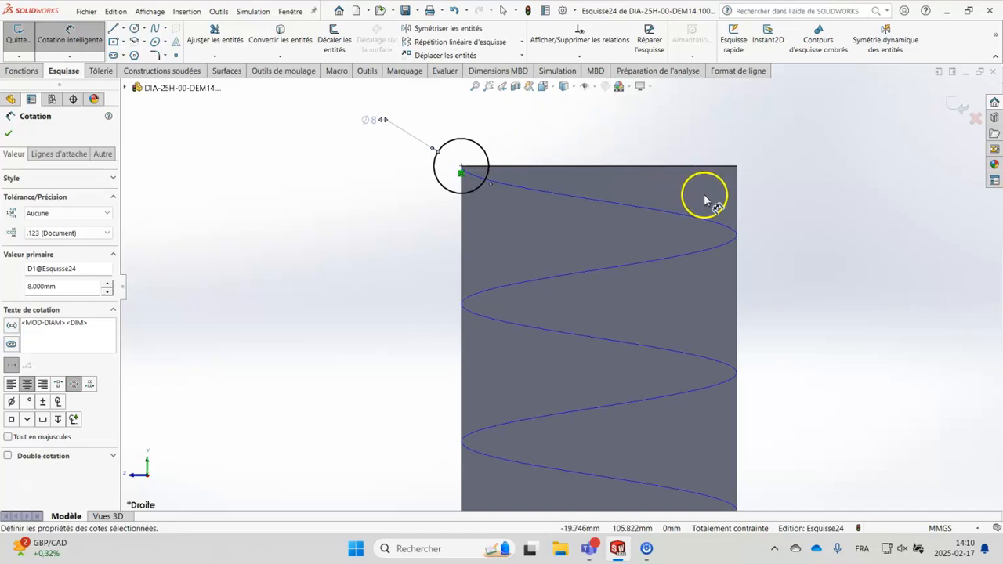
{"action": "left_click", "coordinate": [960, 109]}
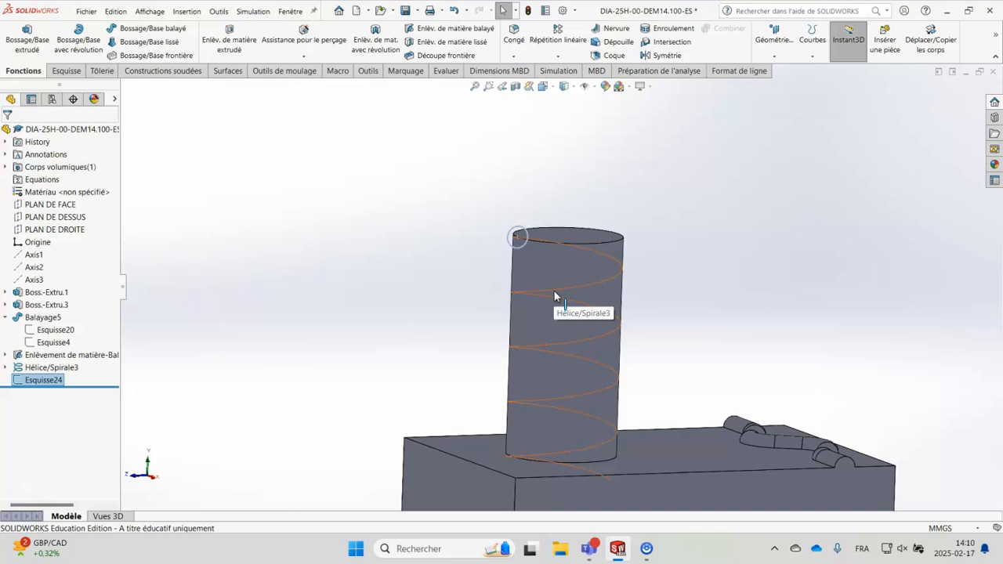
Step: Create a swept boss with the 8 mm circle sketch as profile and the helix around the cylinder as path
{"action": "left_click", "coordinate": [520, 240]}
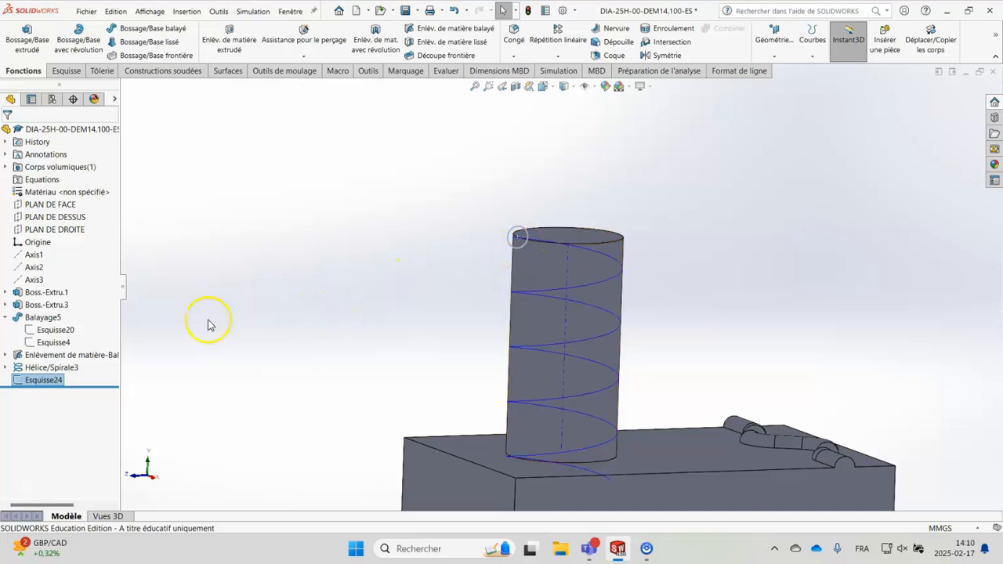
{"action": "left_click", "coordinate": [69, 369]}
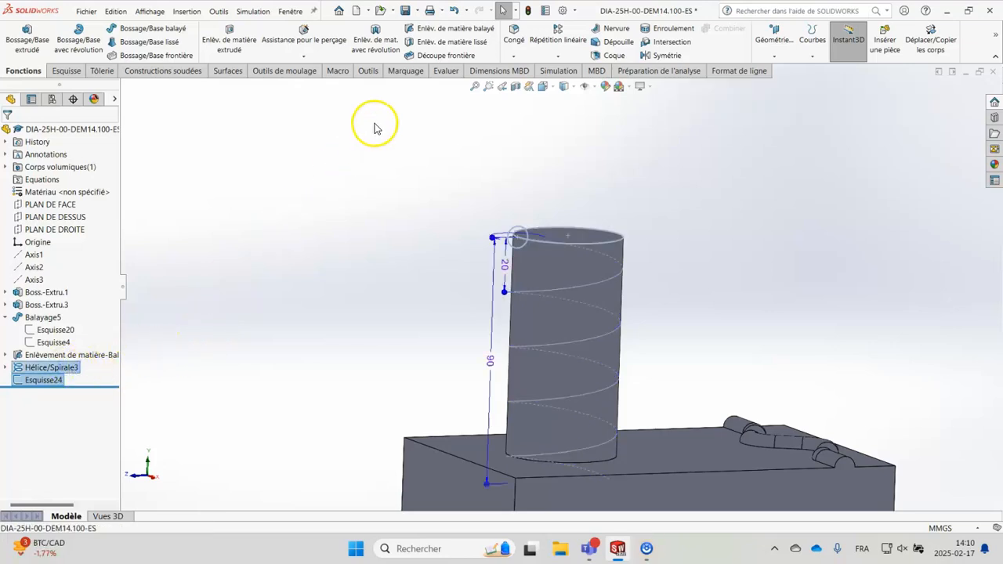
{"action": "left_click", "coordinate": [146, 31]}
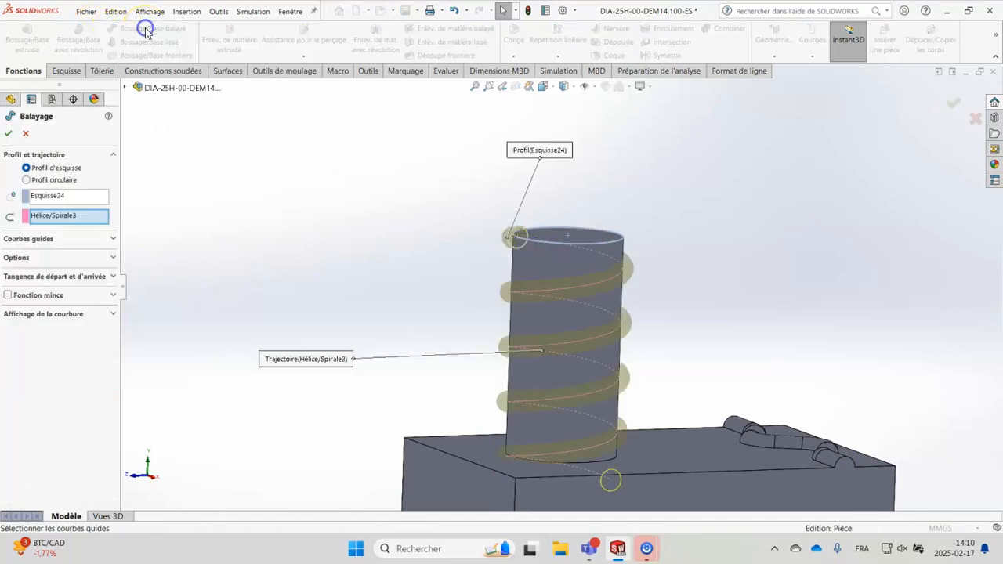
{"action": "middle_click_drag", "start_coordinate": [317, 227], "coordinate": [376, 265]}
{"action": "left_click", "coordinate": [7, 134]}
Step: Hide the helix curve Hélice/Spirale3 used as the sweep path
{"action": "middle_click_drag", "start_coordinate": [810, 309], "coordinate": [762, 248]}
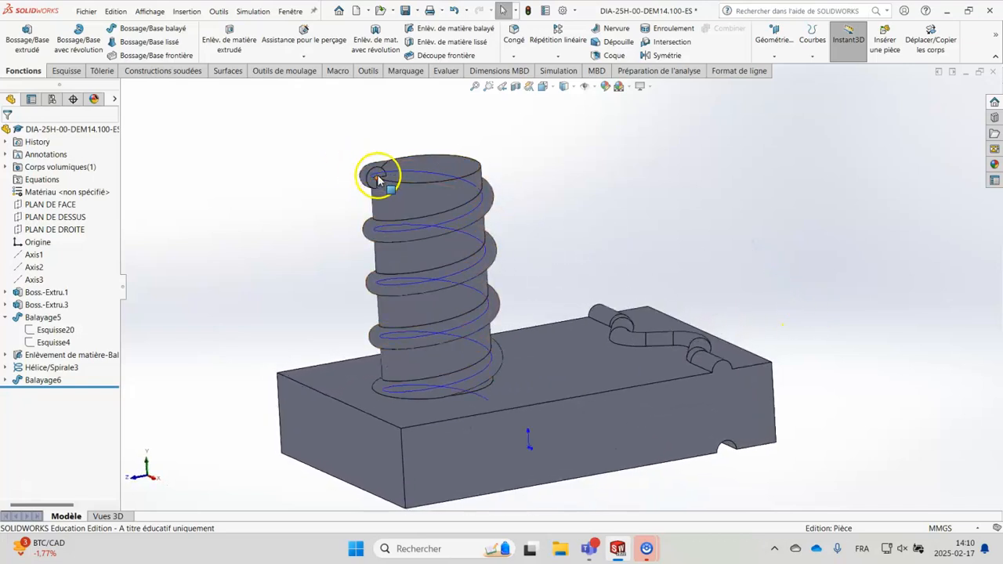
{"action": "middle_click_drag", "start_coordinate": [298, 183], "coordinate": [437, 320]}
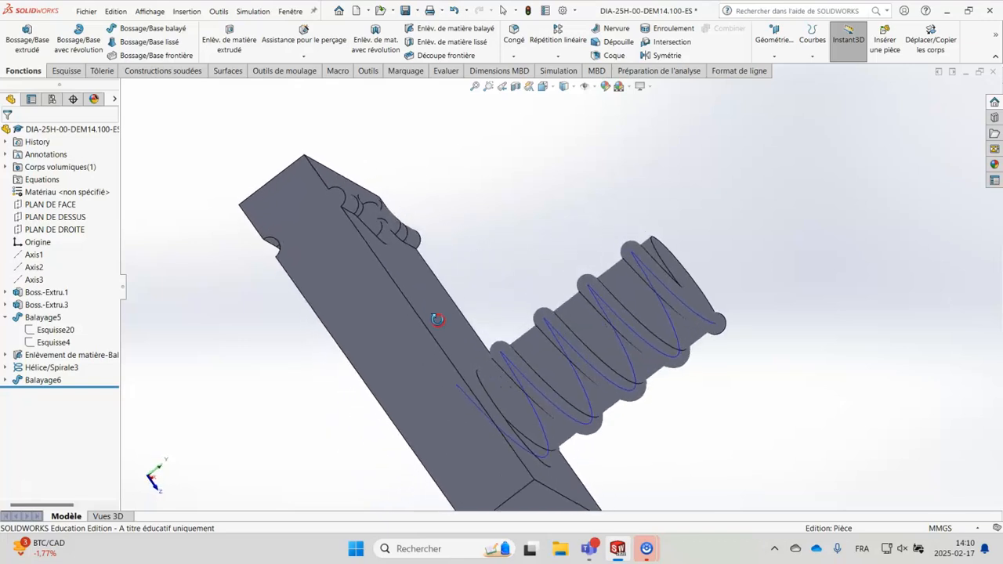
{"action": "right_click", "coordinate": [66, 370]}
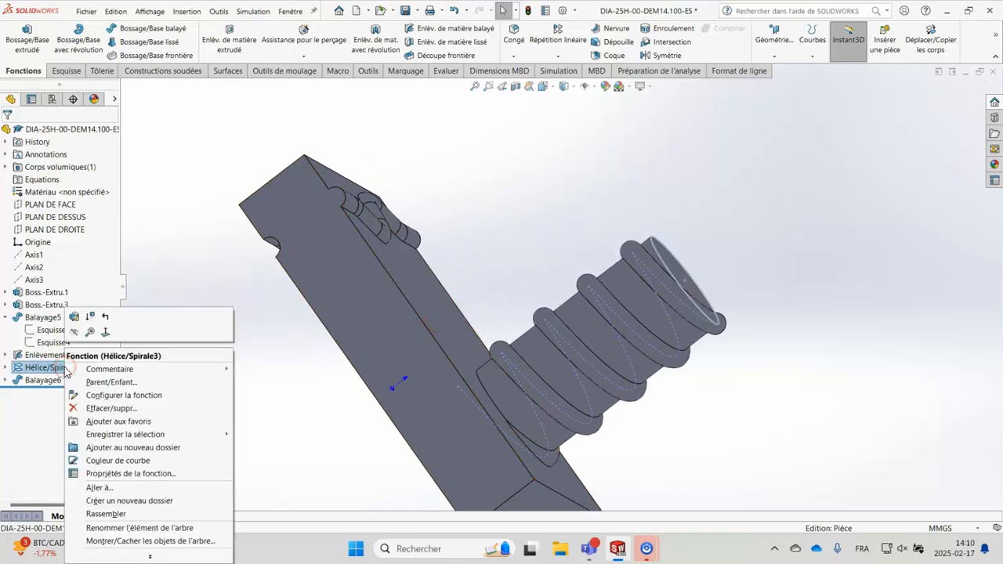
{"action": "left_click", "coordinate": [75, 336]}
Step: Examine the helical swept boss around the cylinder from several angles, including where its lower end meets the block
{"action": "middle_click_drag", "start_coordinate": [712, 381], "coordinate": [672, 373]}
{"action": "middle_click_drag", "start_coordinate": [422, 368], "coordinate": [388, 280]}
{"action": "middle_click_drag", "start_coordinate": [571, 413], "coordinate": [460, 343]}
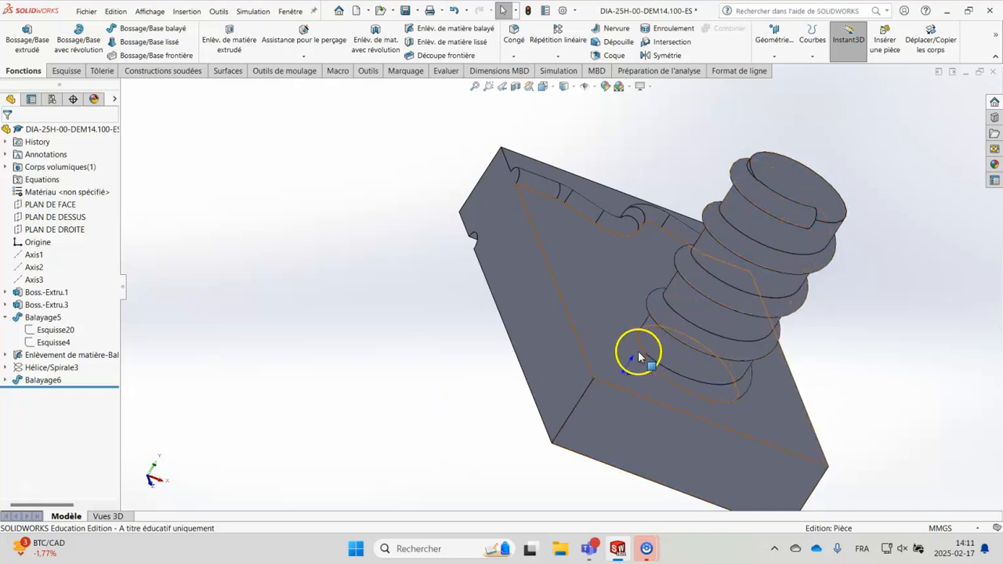
{"action": "middle_click_drag", "start_coordinate": [515, 363], "coordinate": [479, 386]}
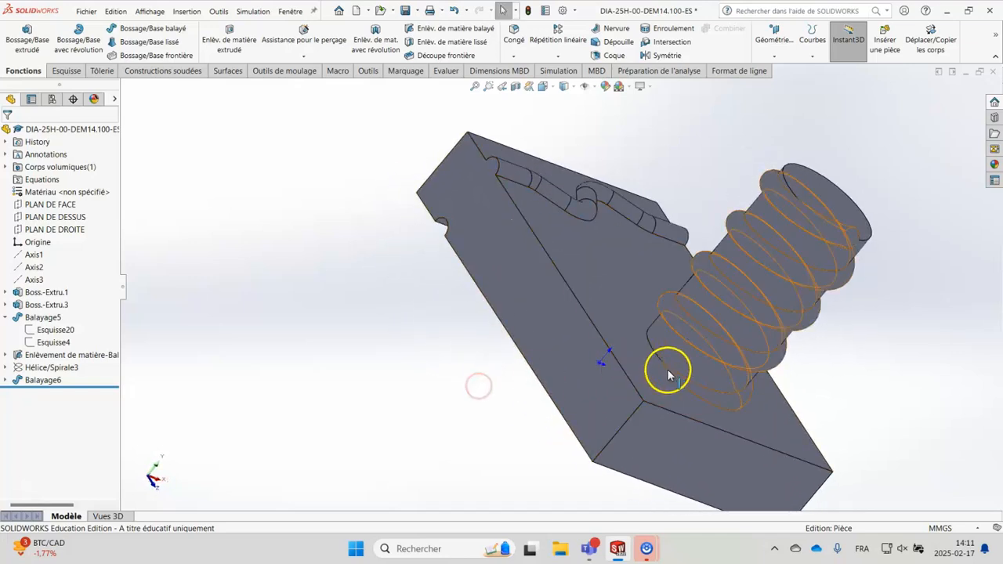
{"action": "mouse_move", "coordinate": [913, 346]}
{"action": "middle_mouse_down"}
{"action": "mouse_move", "coordinate": [889, 338]}
{"action": "mouse_move", "coordinate": [885, 298]}
{"action": "mouse_move", "coordinate": [840, 284]}
{"action": "mouse_move", "coordinate": [881, 303]}
{"action": "middle_mouse_up"}
{"action": "key", "text": "f"}
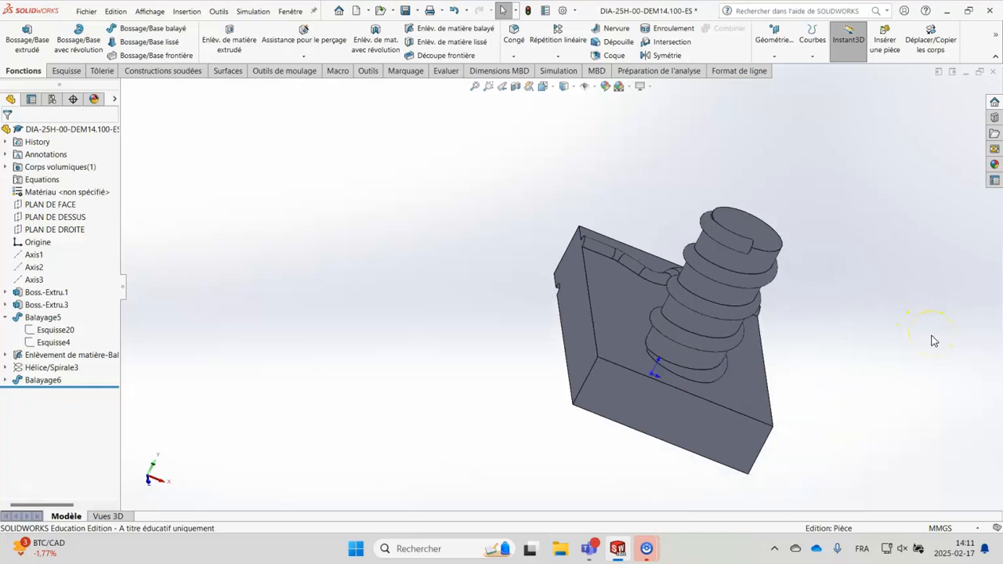
{"action": "middle_click_drag", "start_coordinate": [866, 255], "coordinate": [799, 276]}
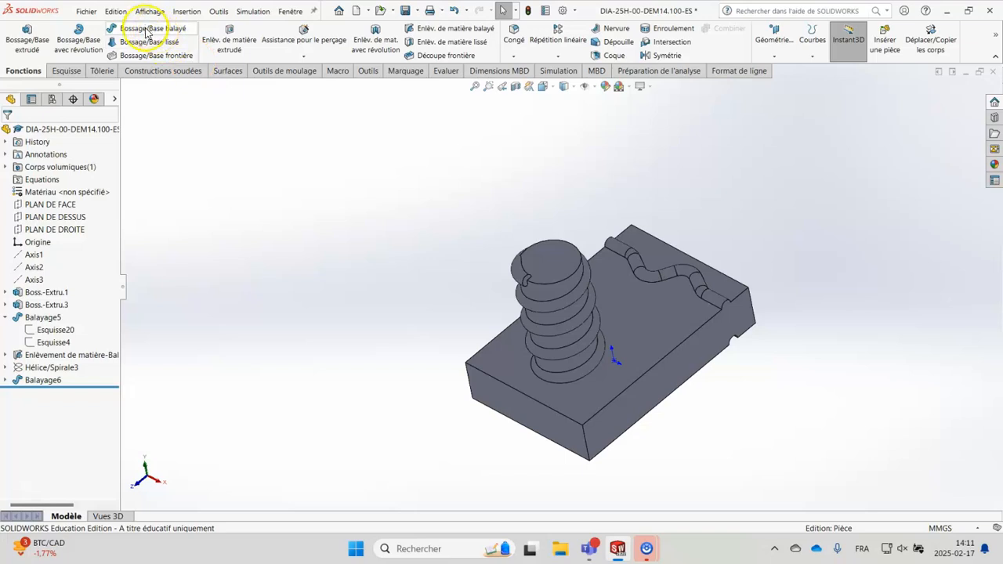